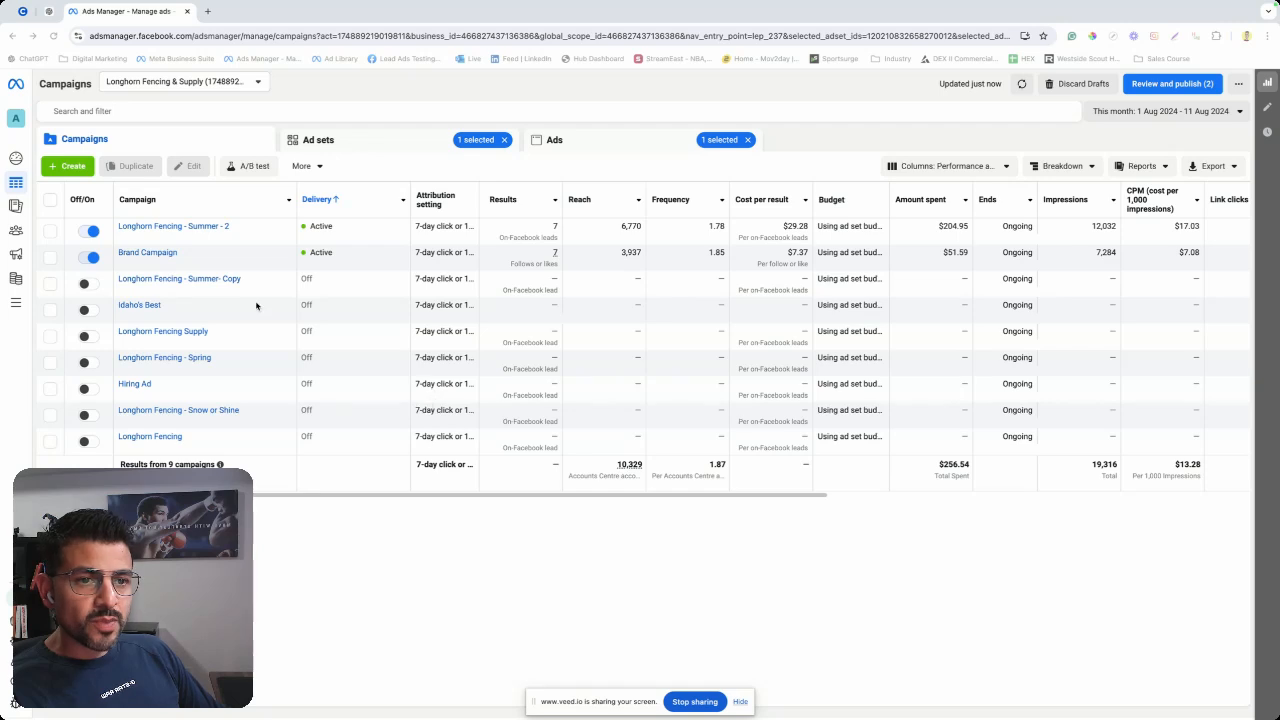
Create a new auction campaign with the Leads objective, using the manual leads campaign setup.
{"action": "left_click", "coordinate": [68, 167]}
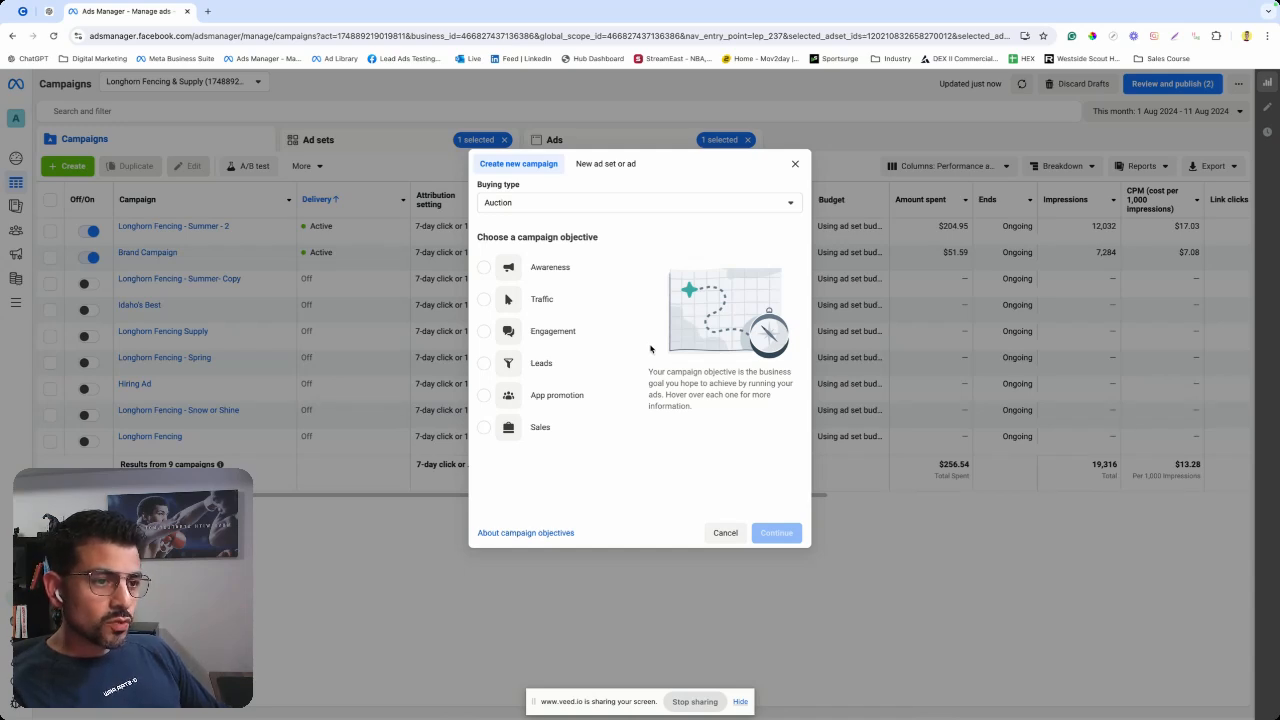
{"action": "mouse_move", "coordinate": [575, 365]}
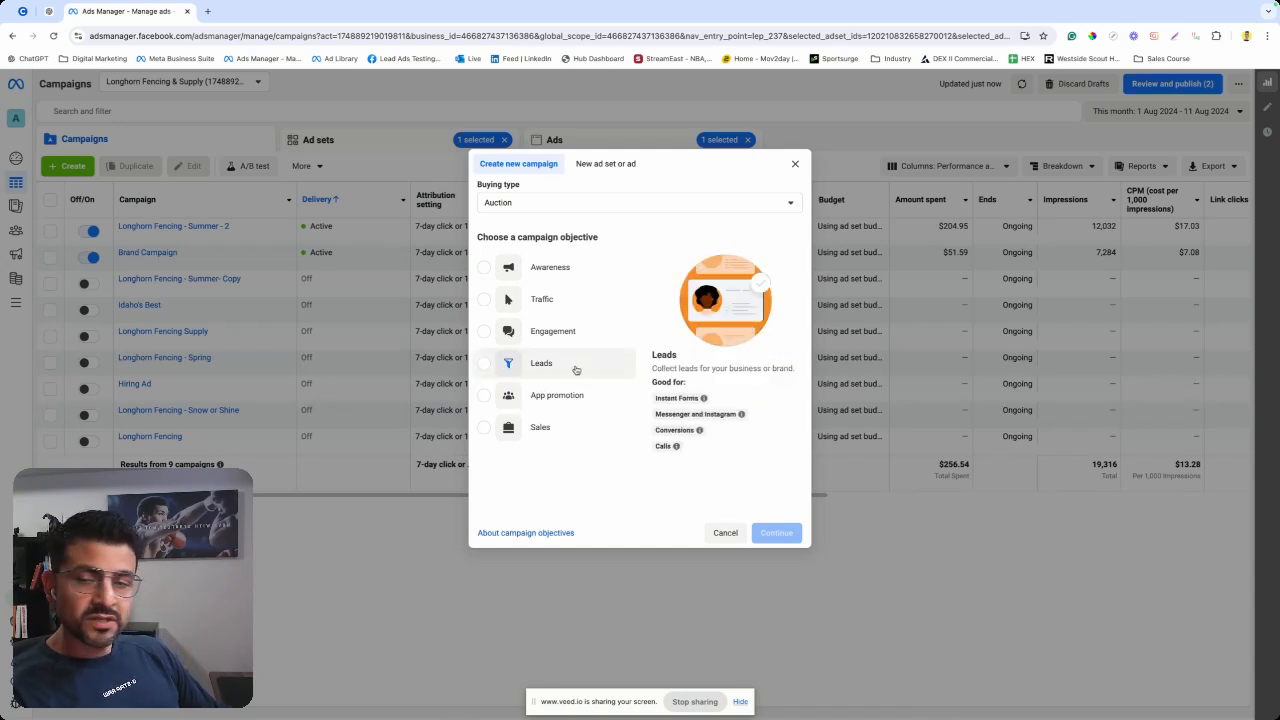
{"action": "mouse_move", "coordinate": [573, 281]}
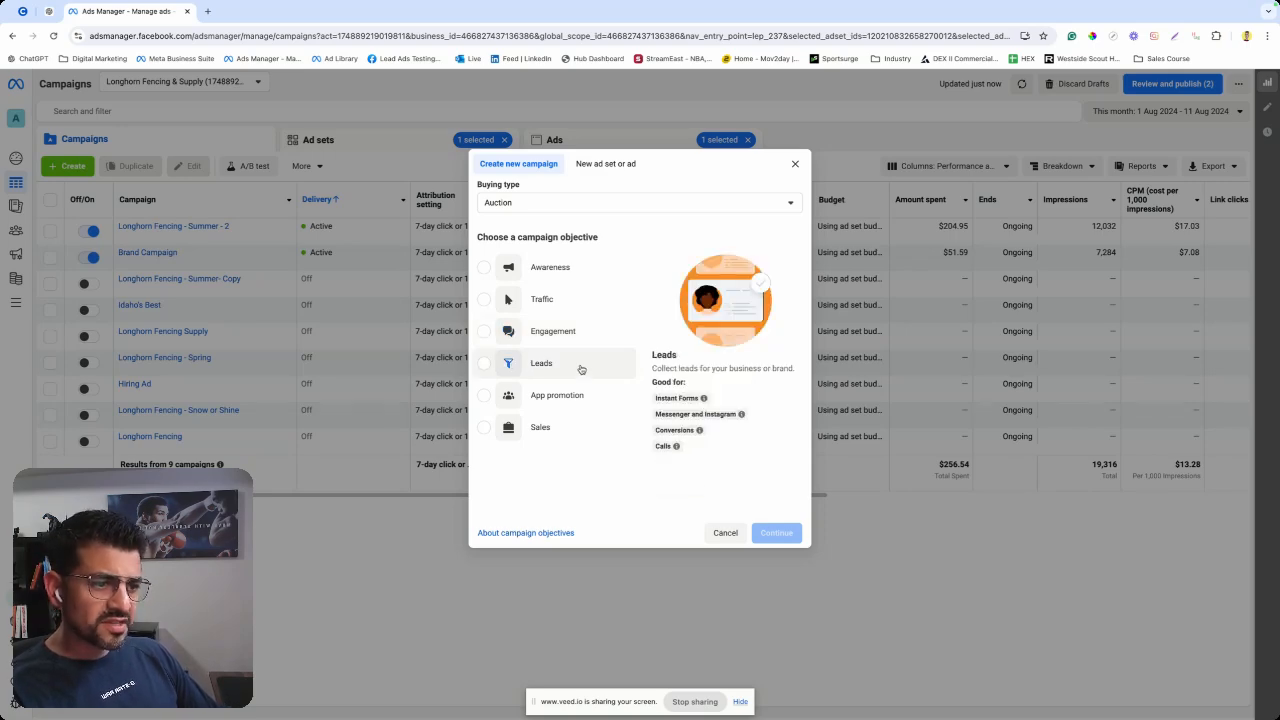
{"action": "left_click", "coordinate": [581, 369]}
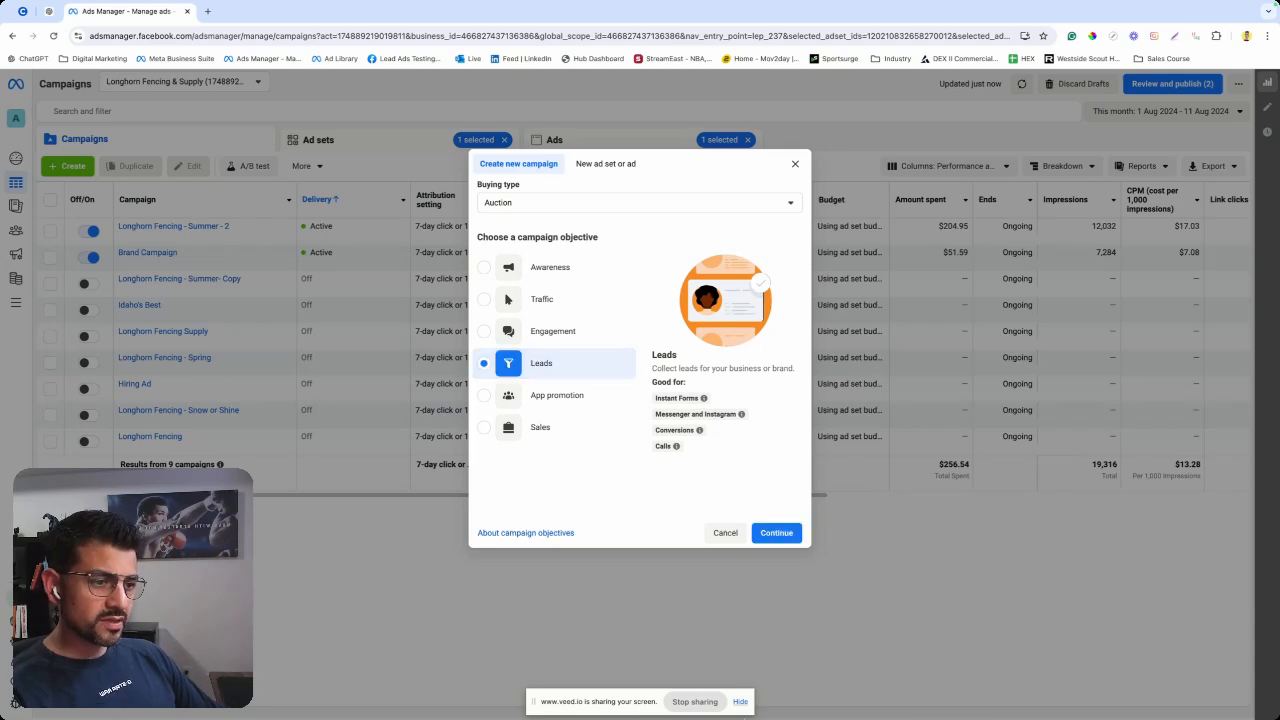
{"action": "left_click", "coordinate": [776, 532]}
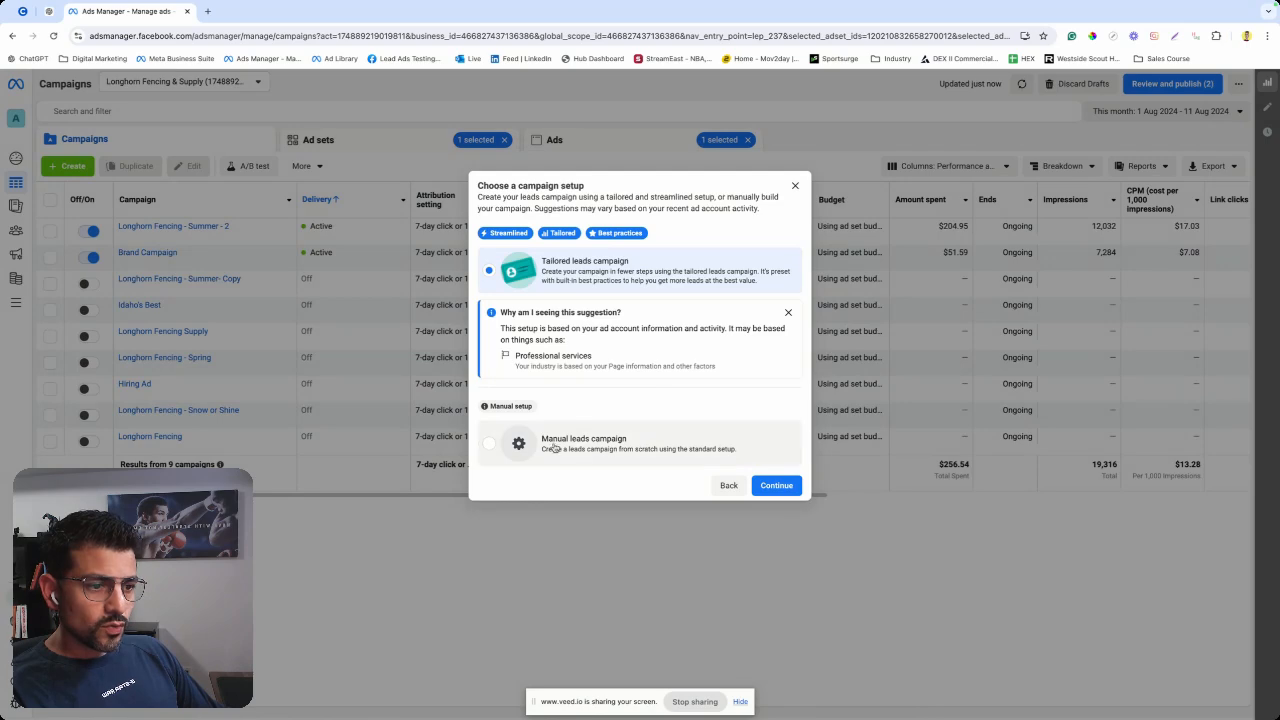
{"action": "left_click", "coordinate": [598, 443]}
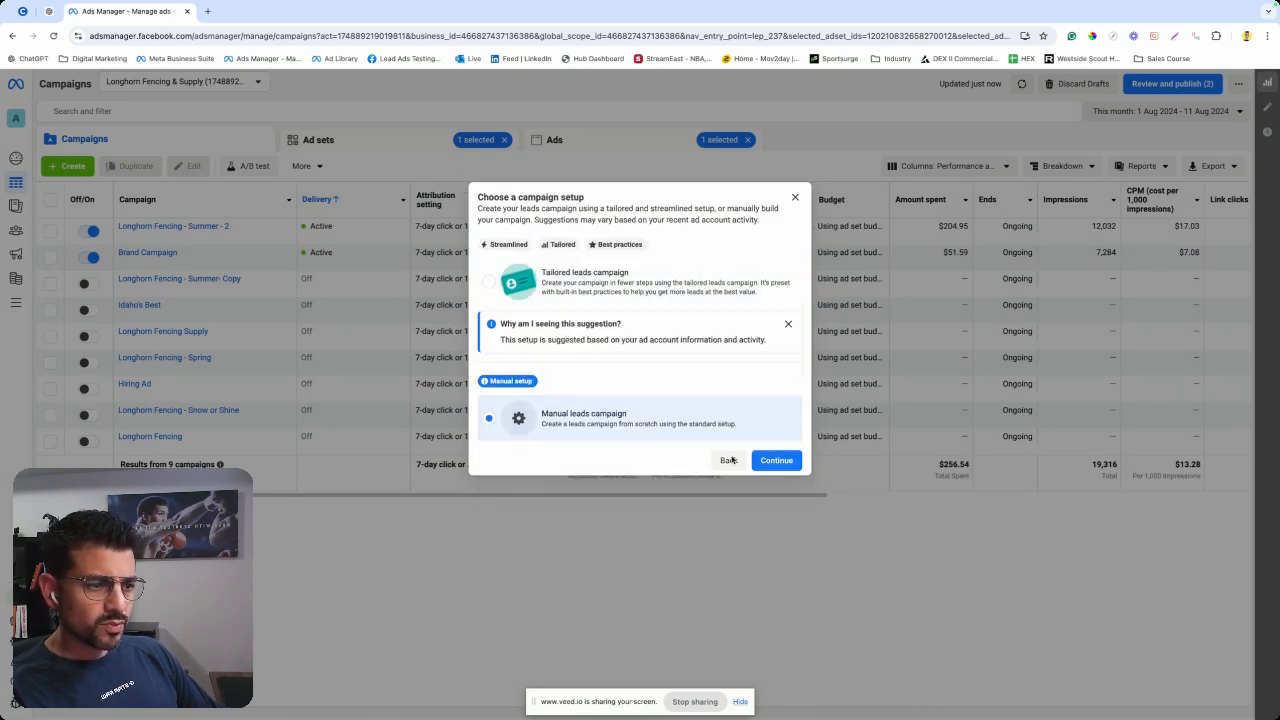
{"action": "left_click", "coordinate": [776, 461]}
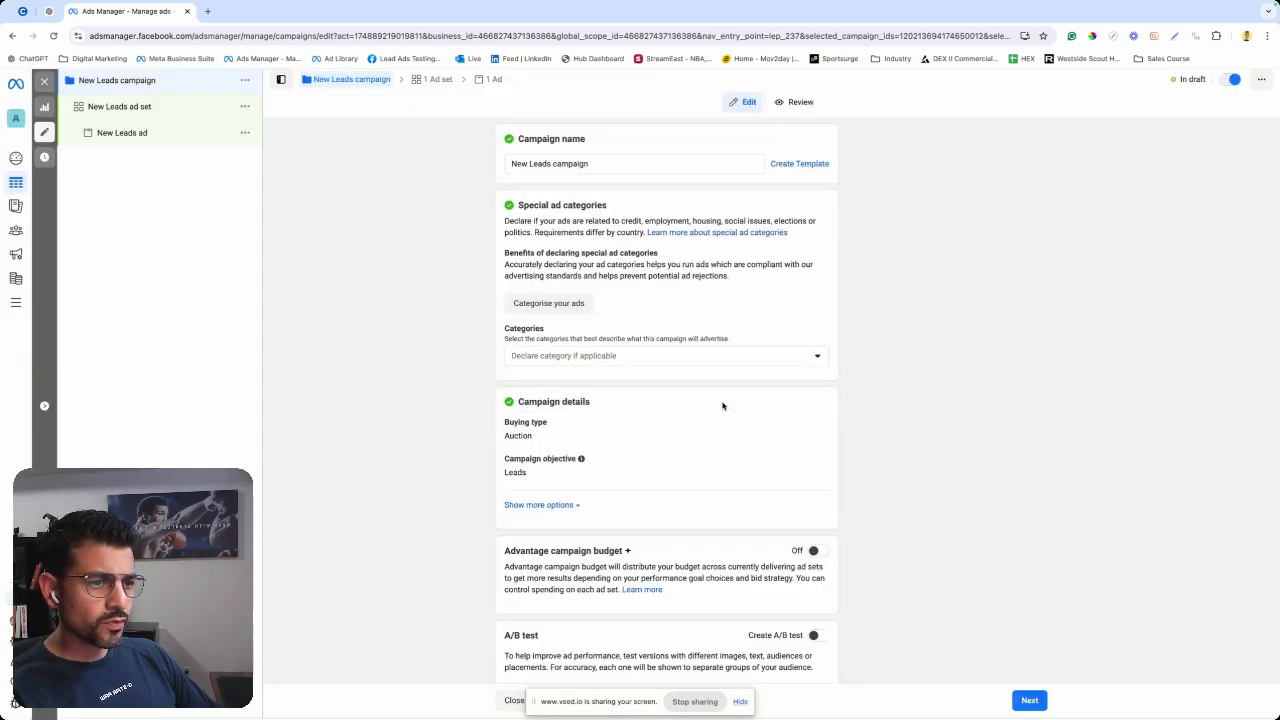
Name the campaign "Summer Savings Program | 60 Day Campaign".
{"action": "left_click", "coordinate": [612, 163]}
{"action": "key", "text": "ctrl+a"}
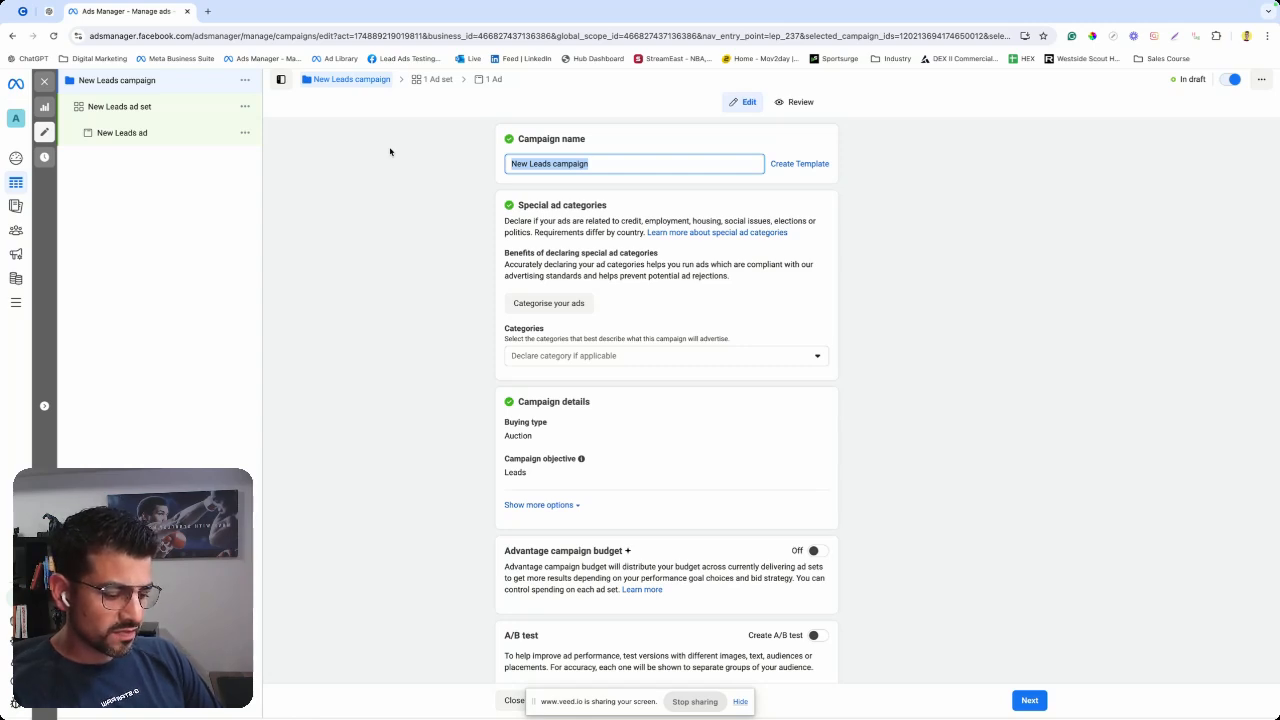
{"action": "type", "text": "Summer Sa"}
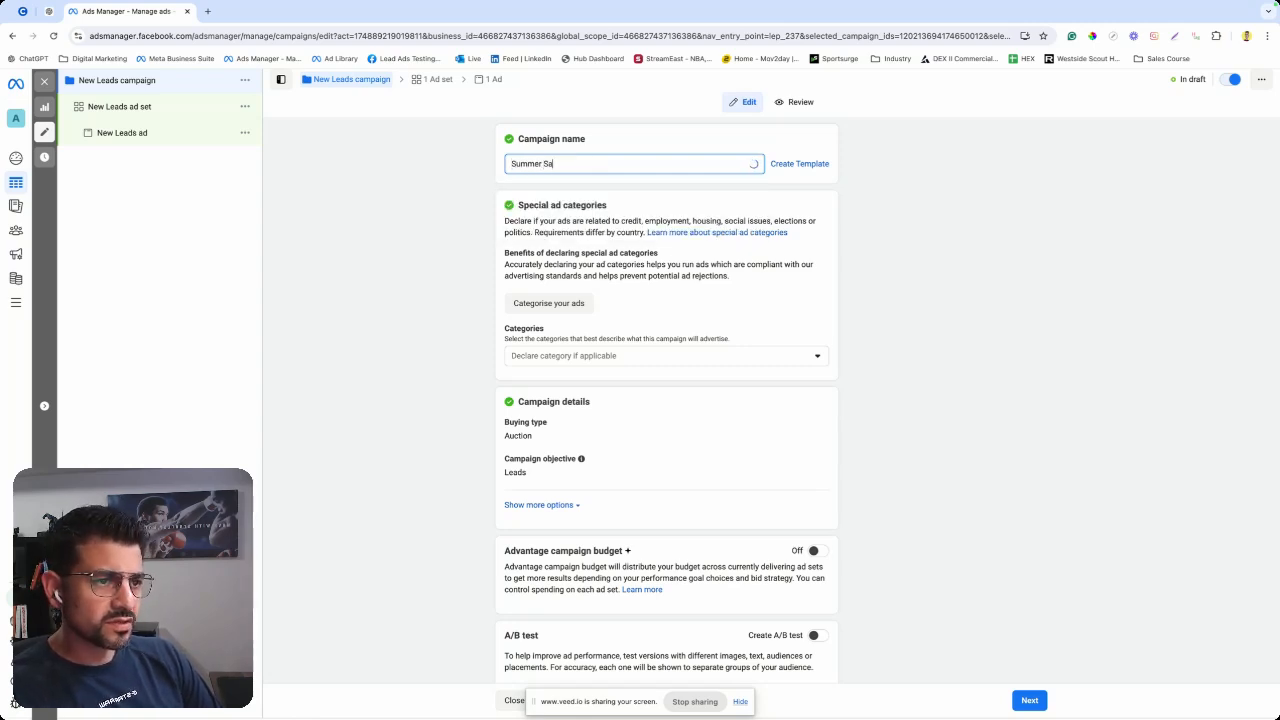
{"action": "type", "text": "vings "}
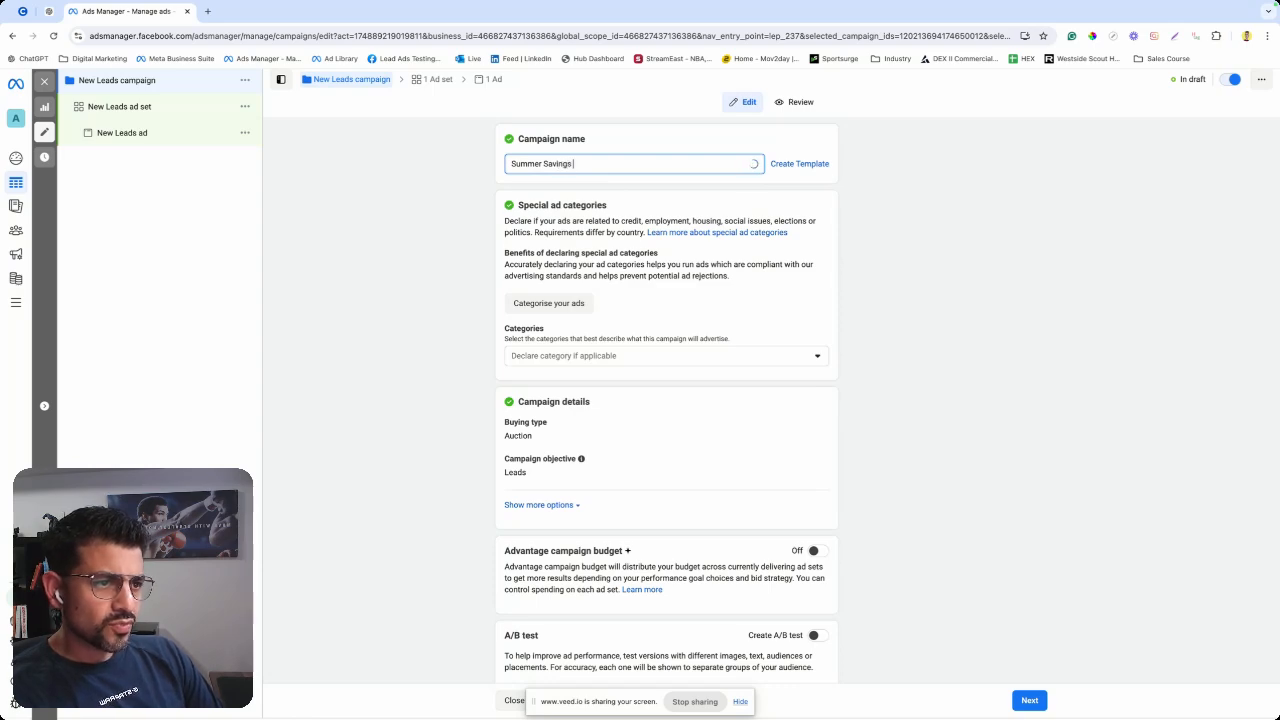
{"action": "type", "text": "Program |"}
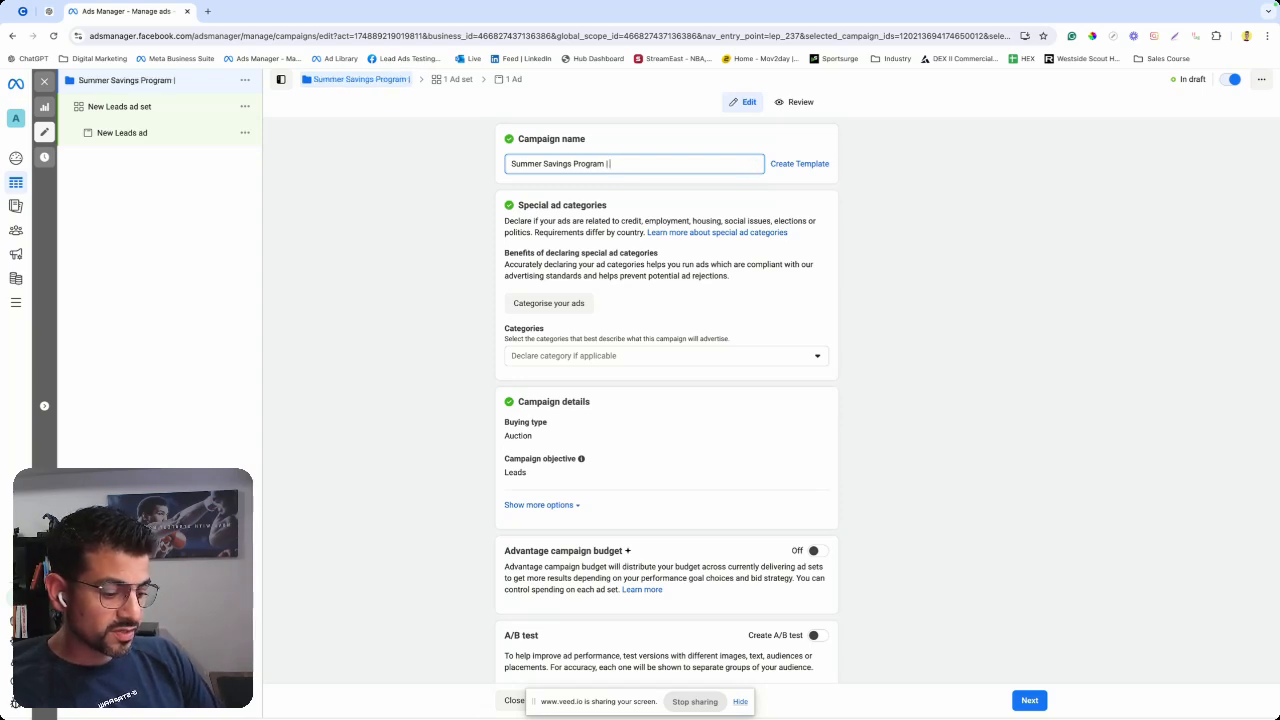
{"action": "type", "text": " 60"}
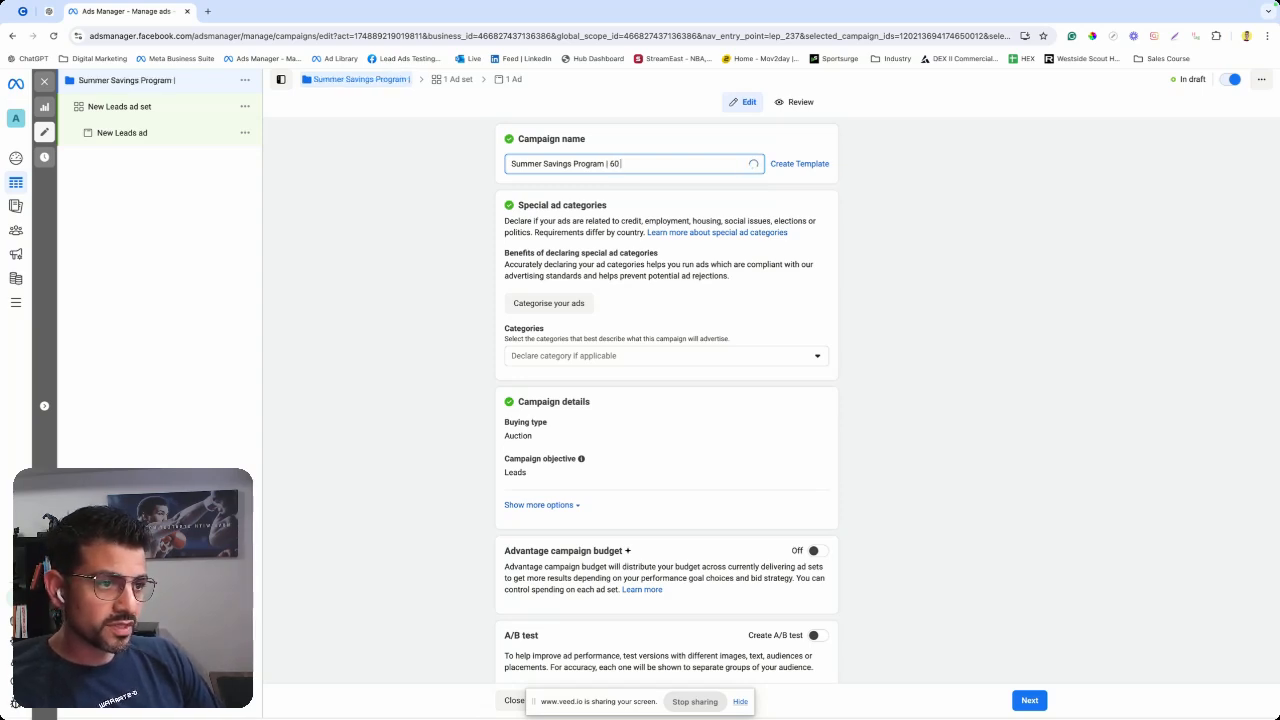
{"action": "type", "text": " Day Campaign"}
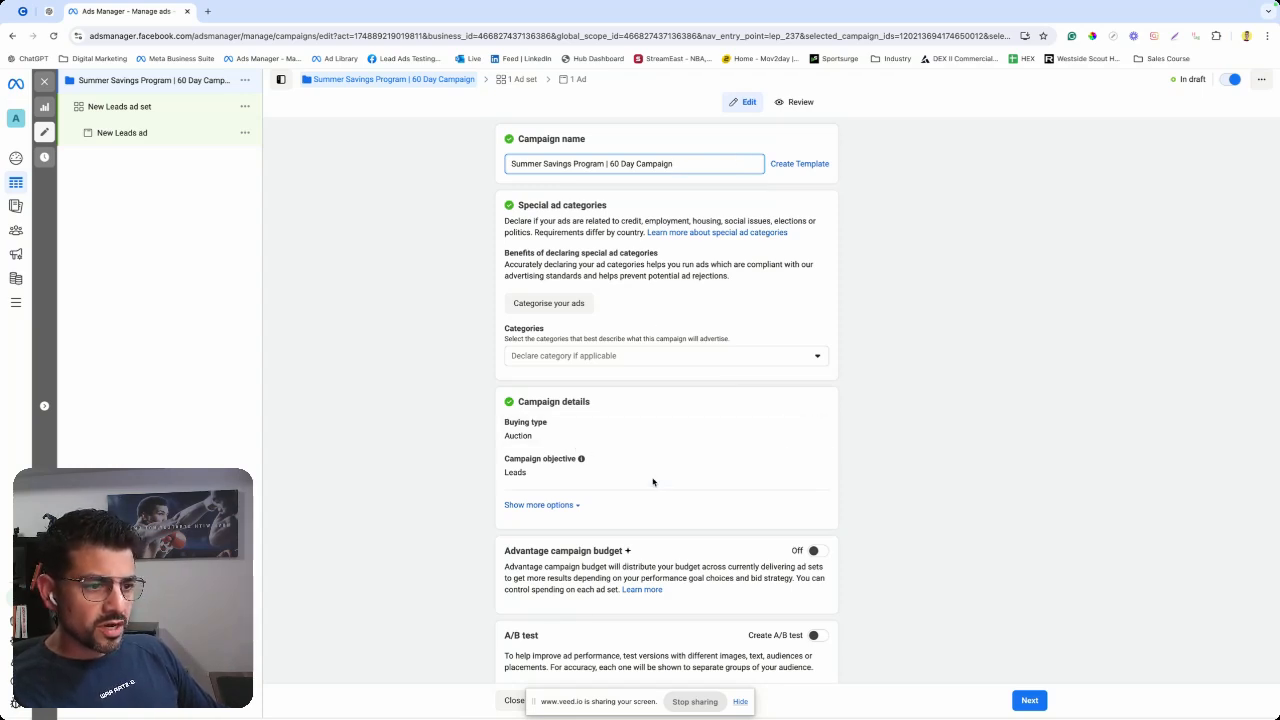
{"action": "scroll", "coordinate": [610, 470], "scroll_direction": "down", "scroll_amount": 1}
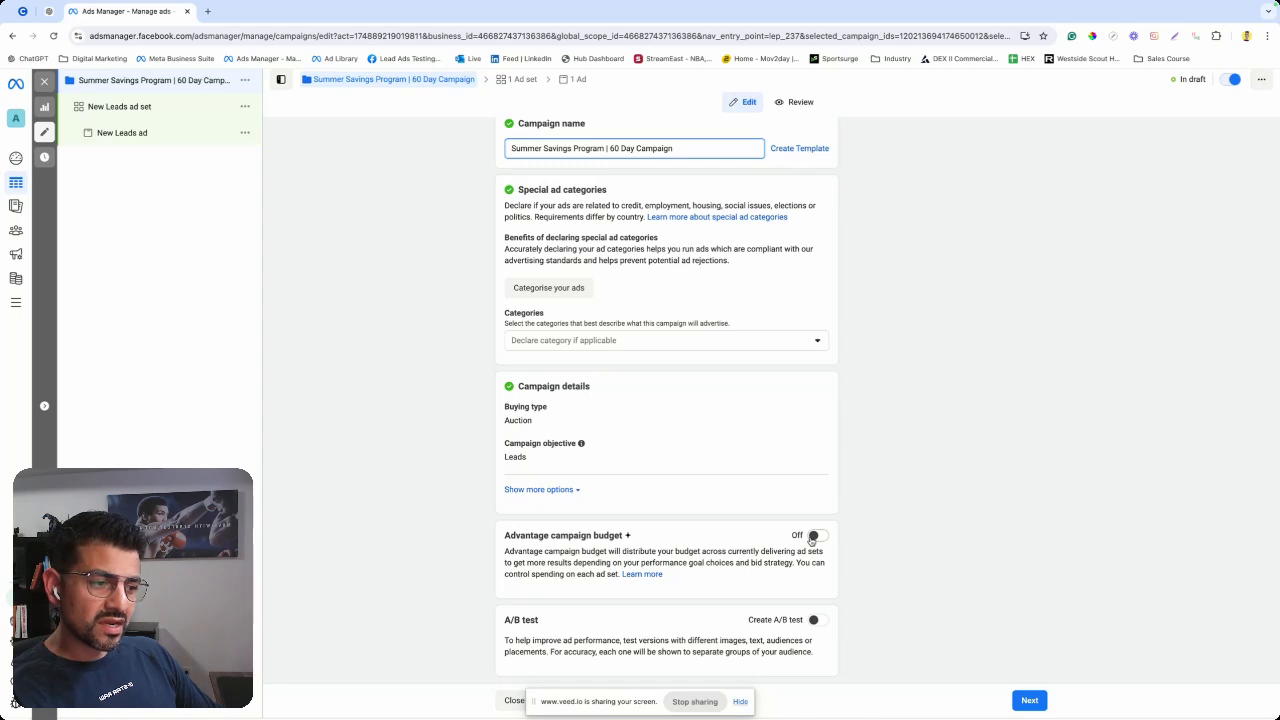
{"action": "left_click", "coordinate": [813, 537]}
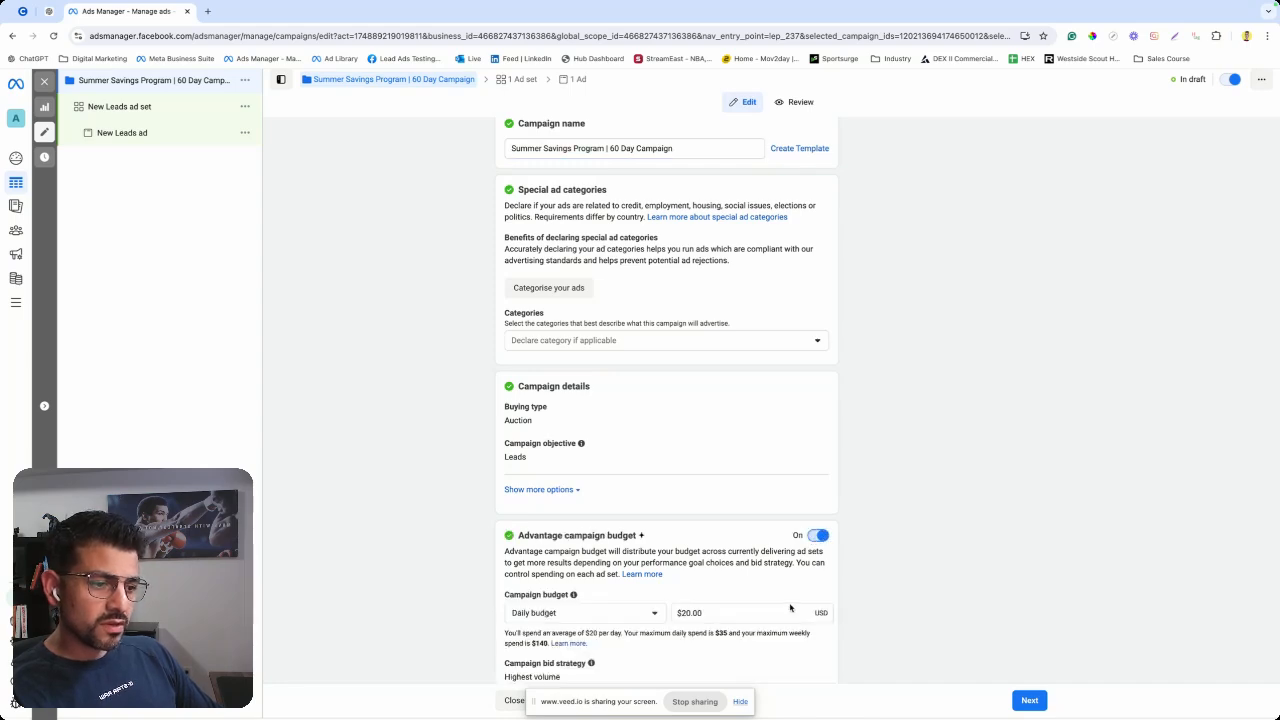
{"action": "scroll", "coordinate": [784, 604], "scroll_direction": "down", "scroll_amount": 2}
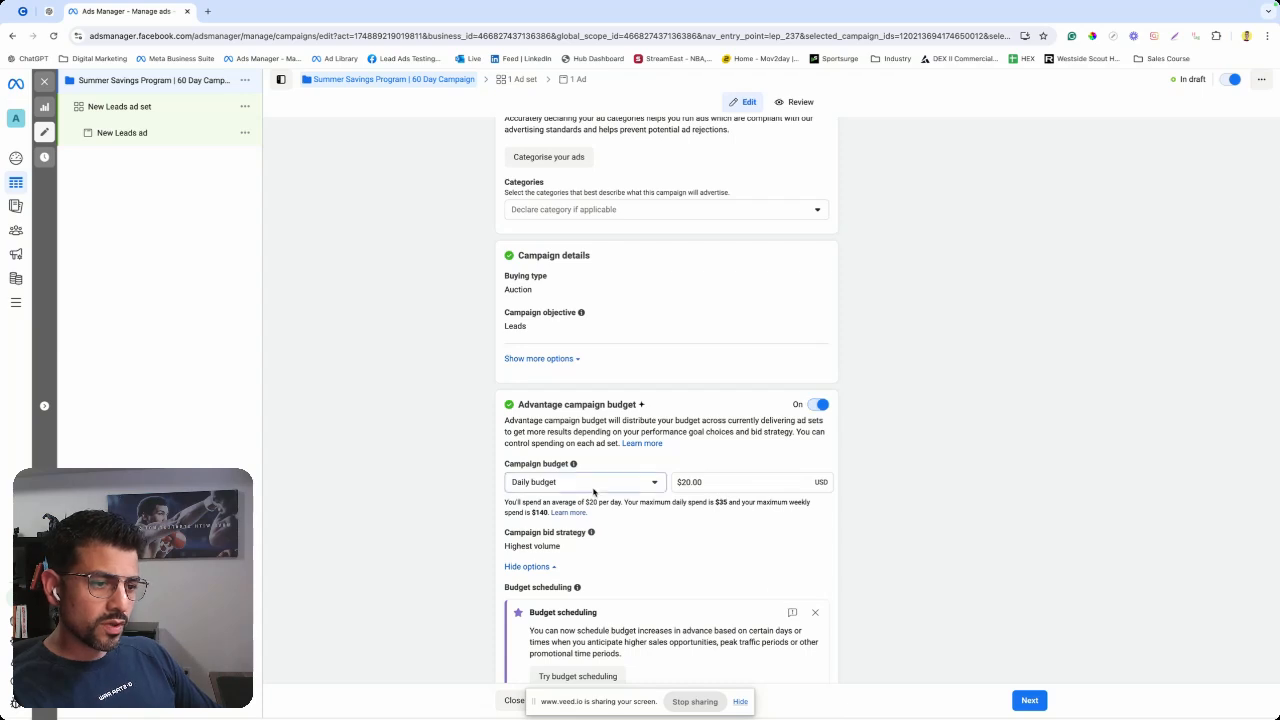
{"action": "left_click", "coordinate": [593, 490]}
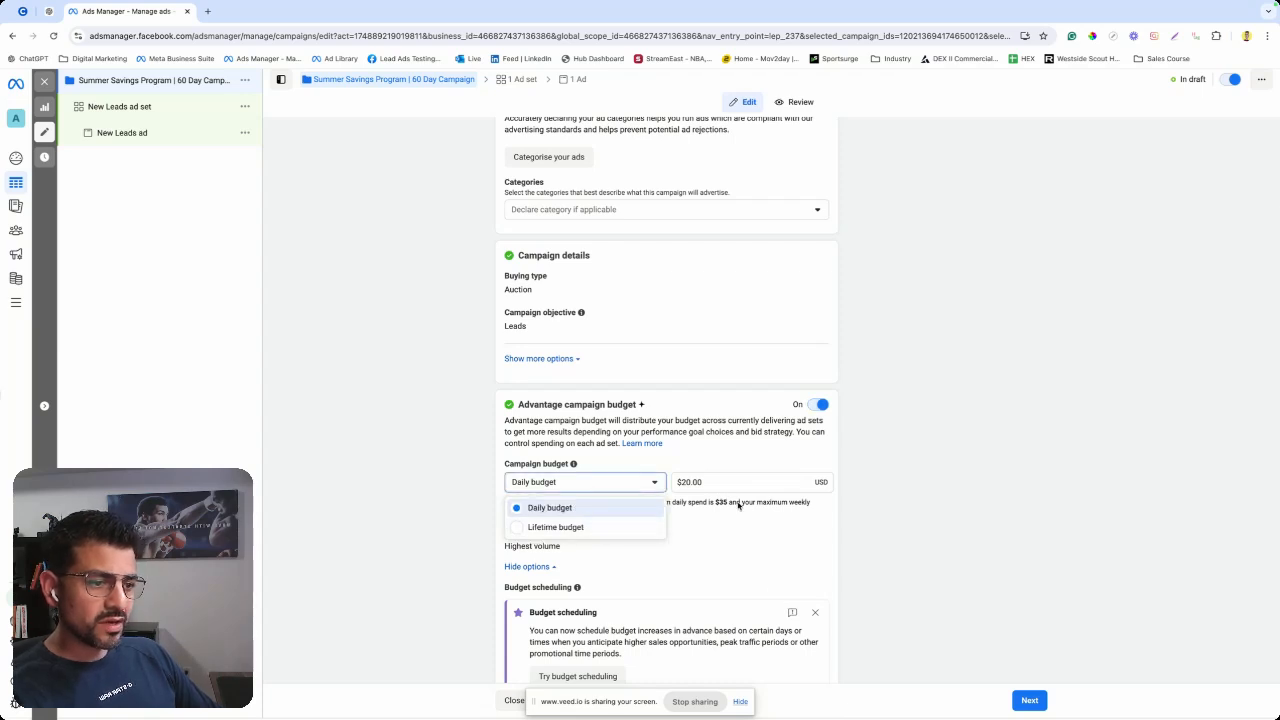
{"action": "left_click", "coordinate": [818, 404]}
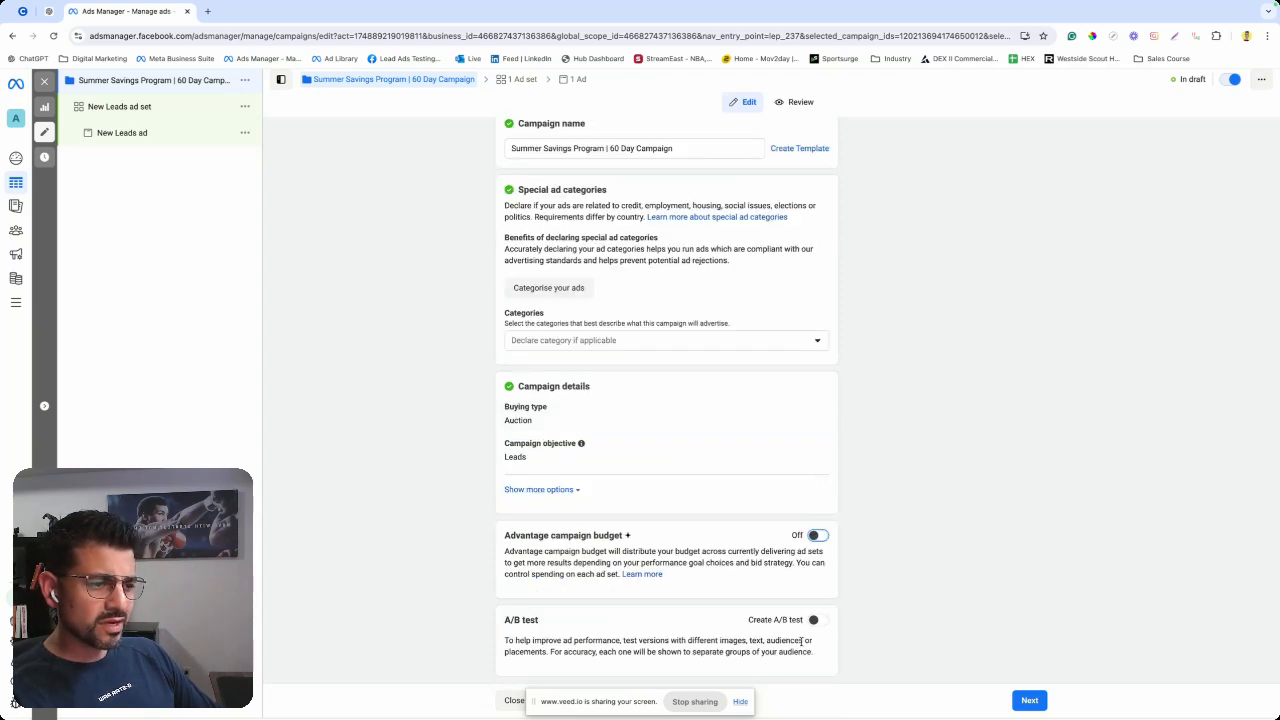
Proceed to the ad set and name it "ABC County".
{"action": "left_click", "coordinate": [1040, 700]}
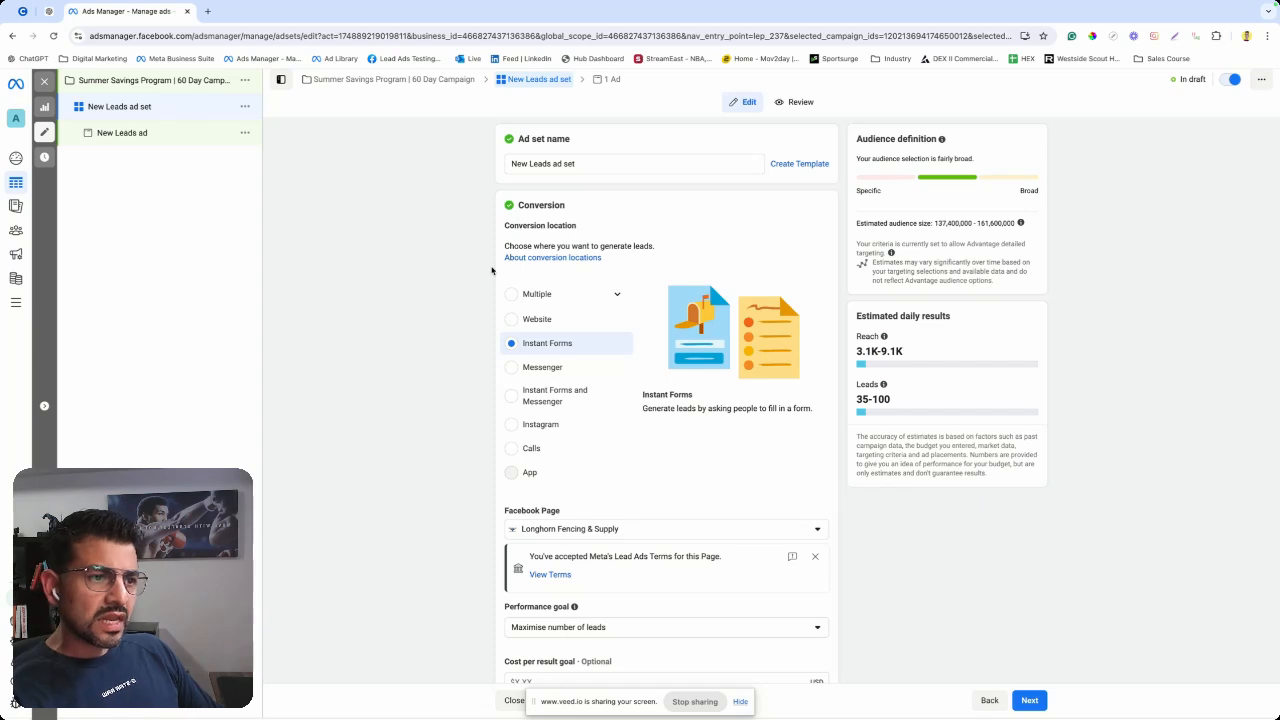
{"action": "left_click", "coordinate": [587, 163]}
{"action": "key", "text": "ctrl+a"}
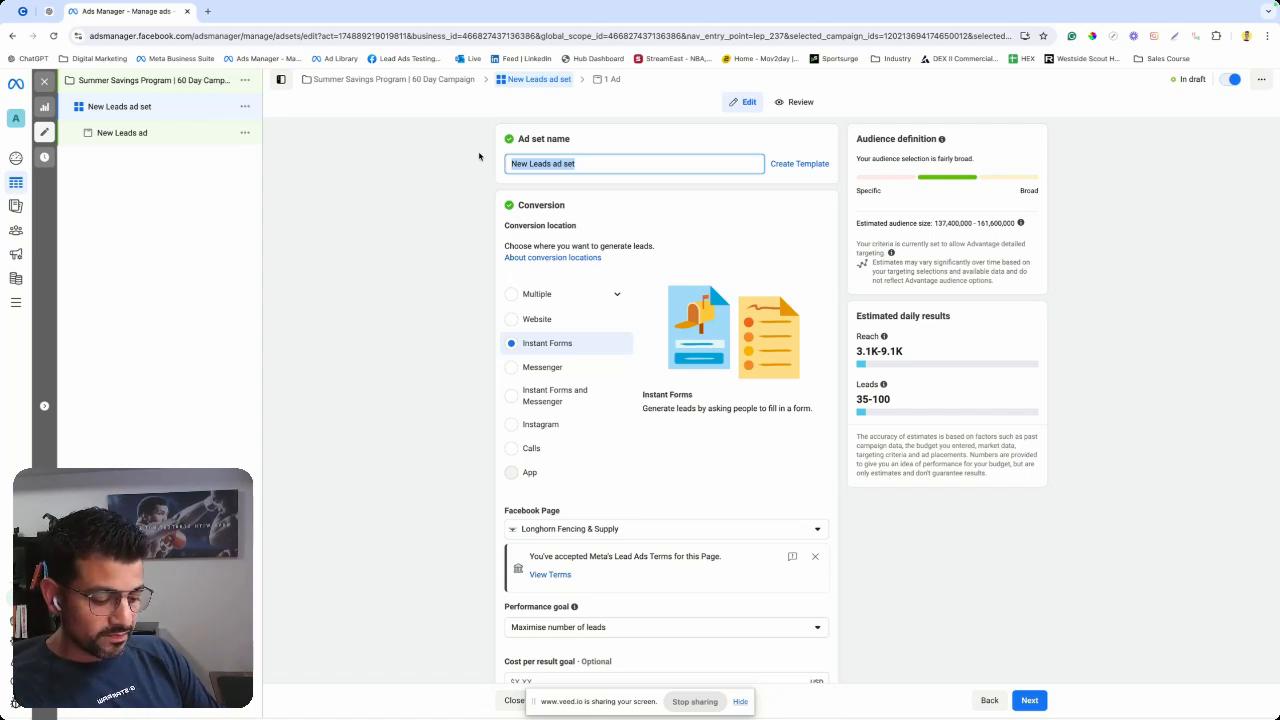
{"action": "type", "text": "ABC"}
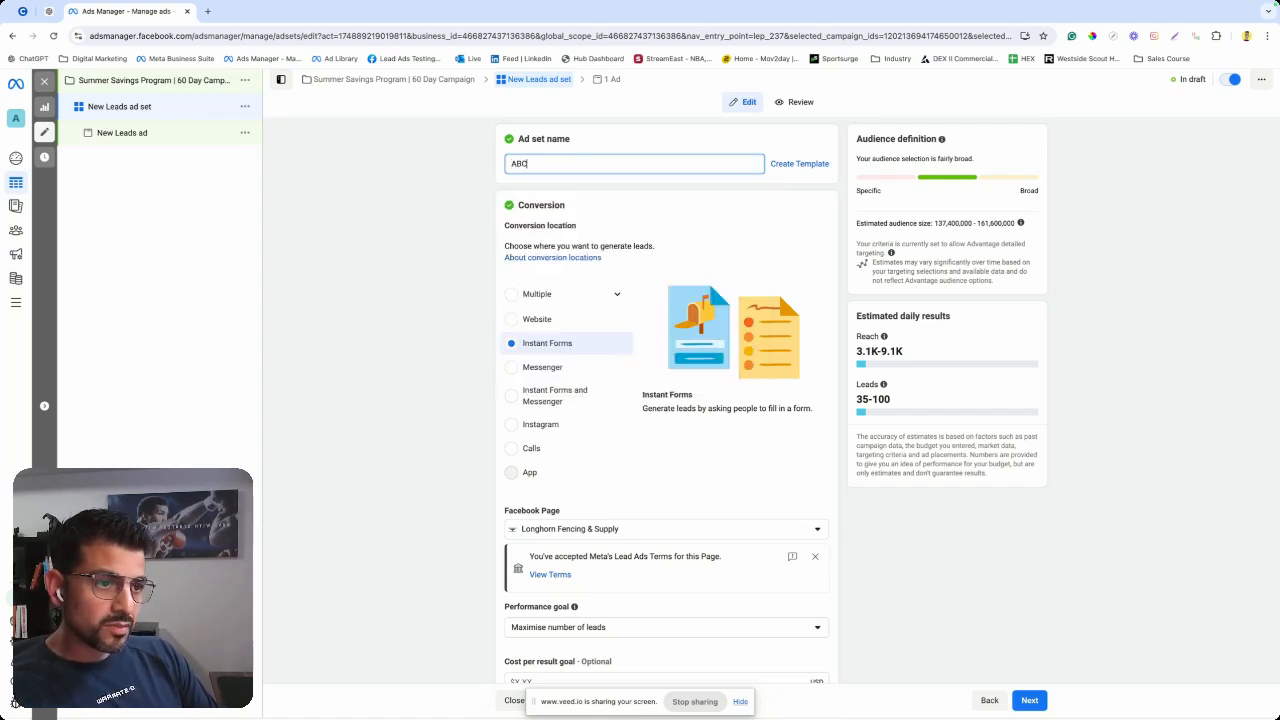
{"action": "type", "text": " County"}
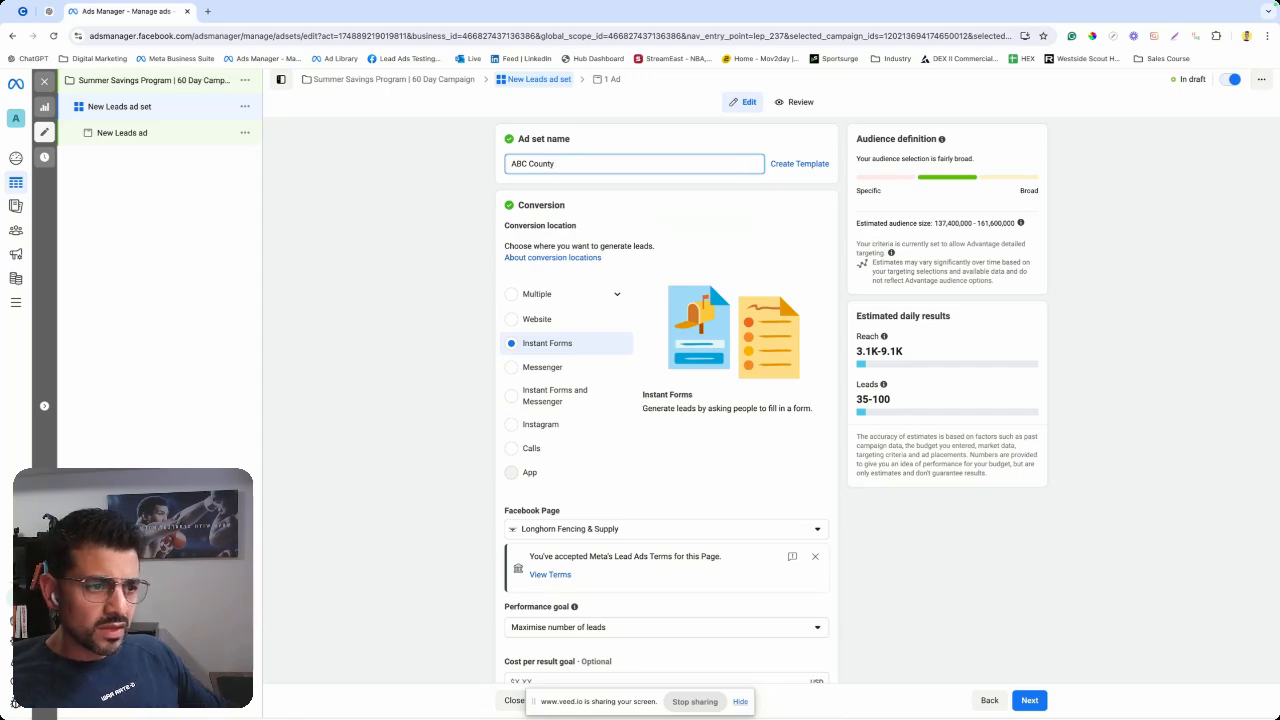
{"action": "left_click", "coordinate": [480, 315]}
Review the ad set's conversion location, Facebook Page, performance goal options, dynamic creative, and budget and schedule settings.
{"action": "scroll", "coordinate": [632, 286], "scroll_direction": "down", "scroll_amount": 1}
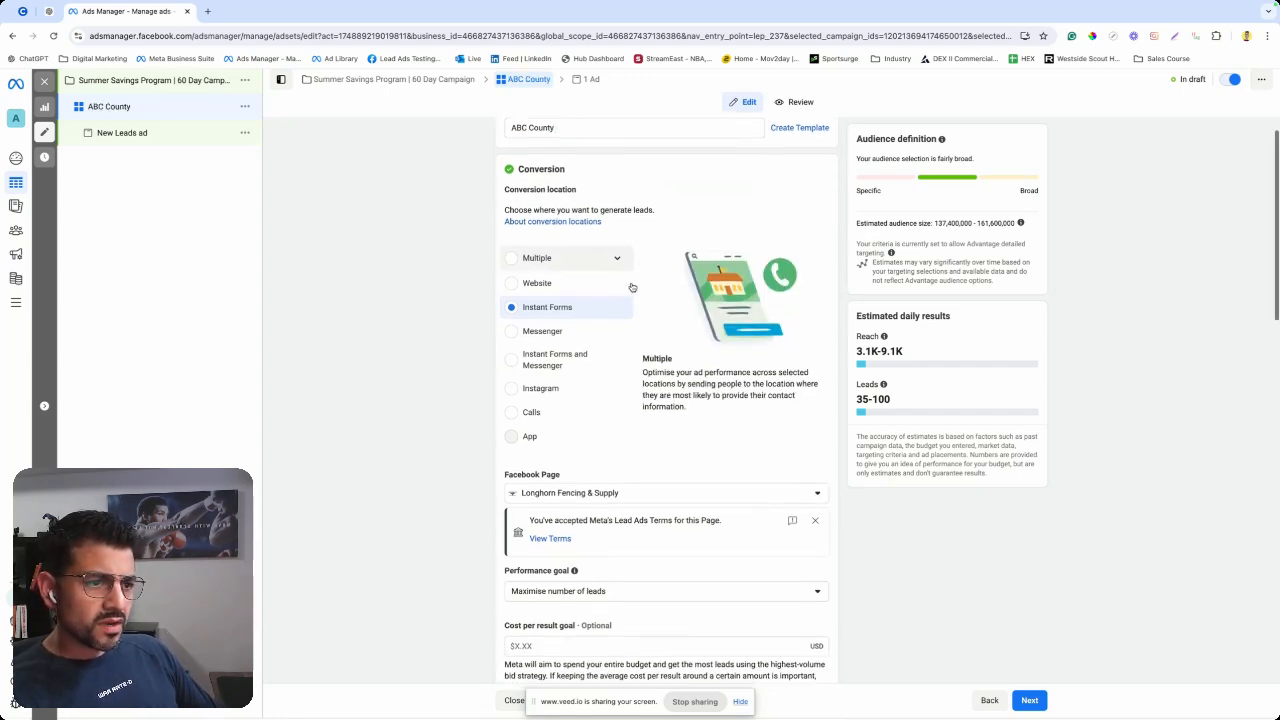
{"action": "scroll", "coordinate": [632, 287], "scroll_direction": "down", "scroll_amount": 1}
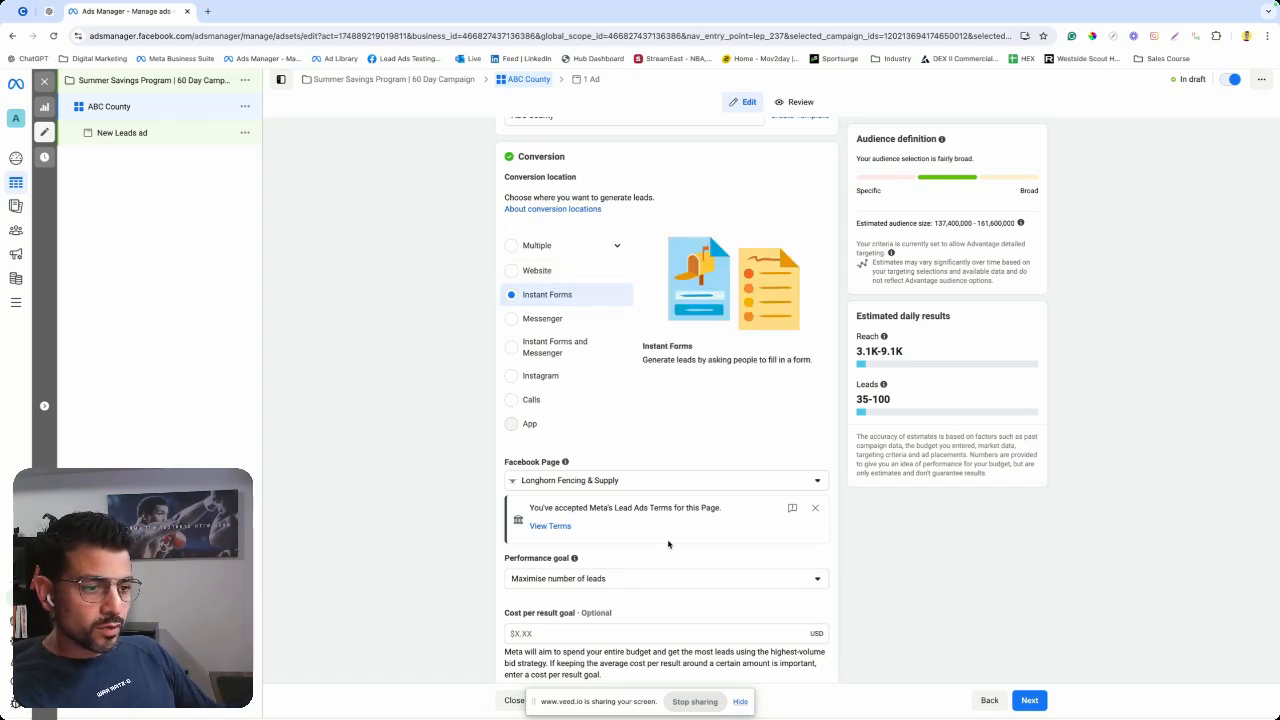
{"action": "scroll", "coordinate": [628, 561], "scroll_direction": "down", "scroll_amount": 3}
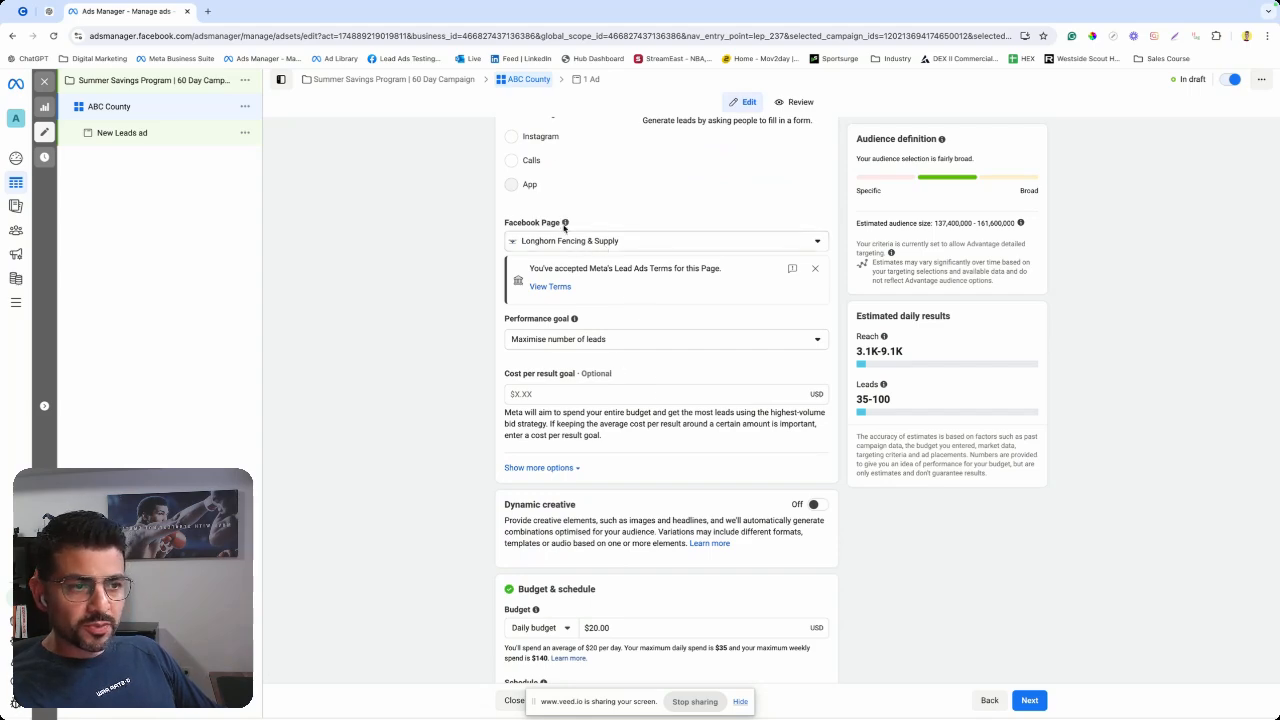
{"action": "scroll", "coordinate": [756, 250], "scroll_direction": "down", "scroll_amount": 1}
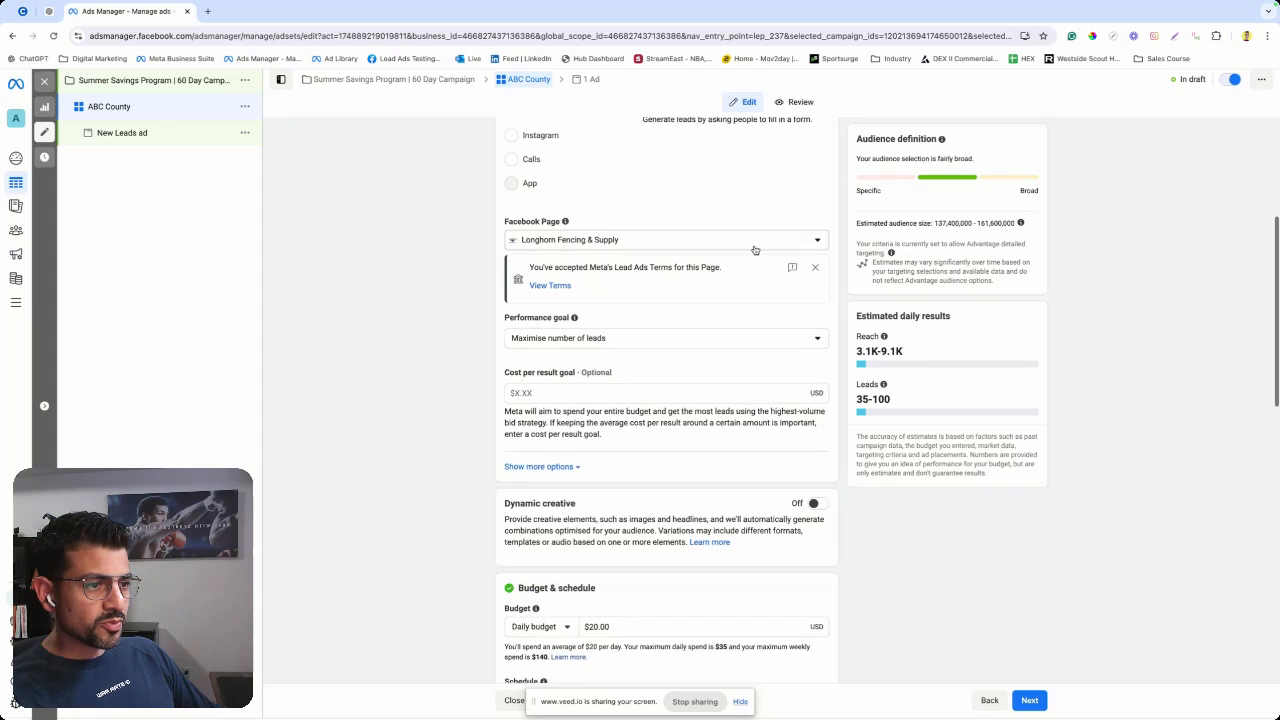
{"action": "scroll", "coordinate": [571, 389], "scroll_direction": "down", "scroll_amount": 2}
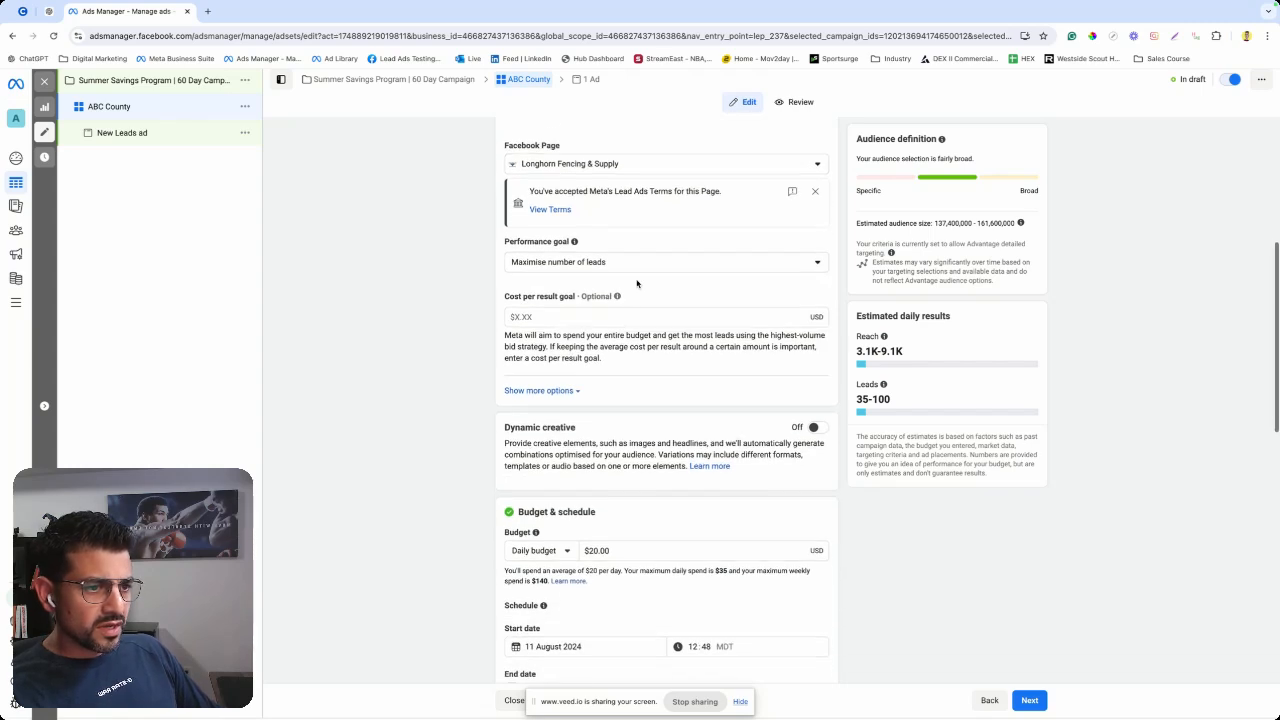
{"action": "left_click", "coordinate": [579, 262]}
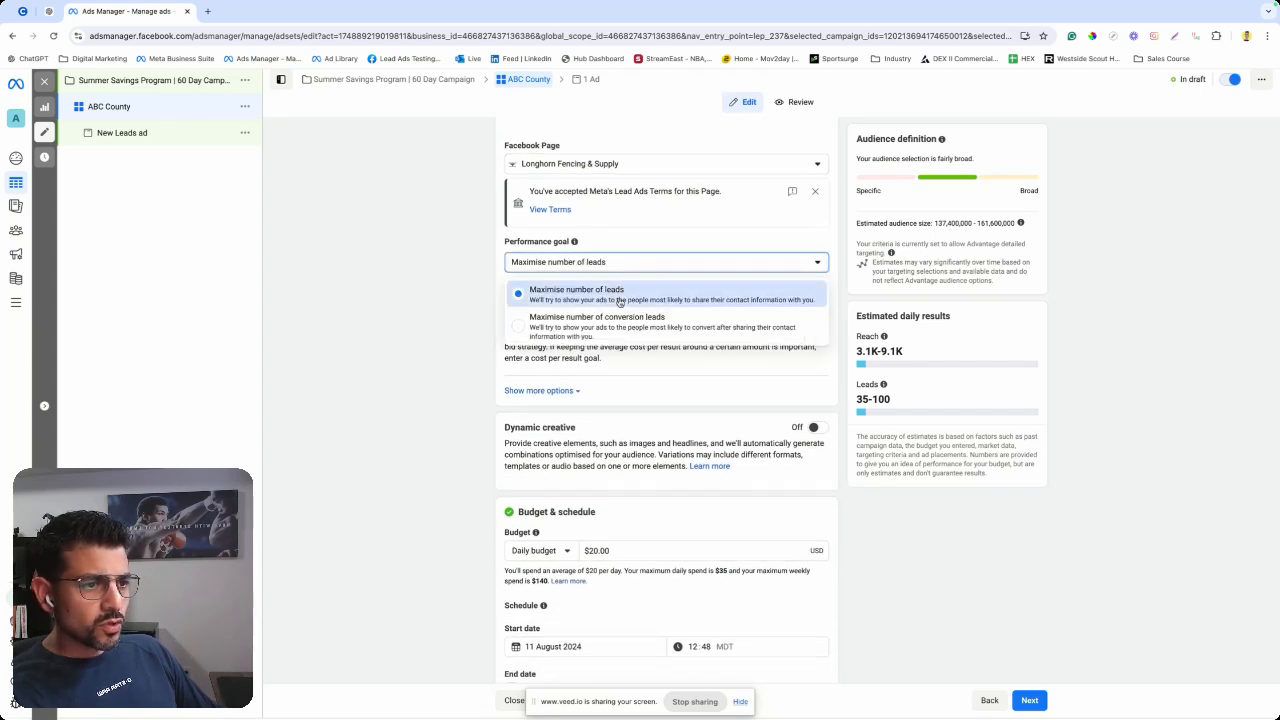
{"action": "left_click", "coordinate": [416, 295]}
{"action": "scroll", "coordinate": [599, 370], "scroll_direction": "down", "scroll_amount": 1}
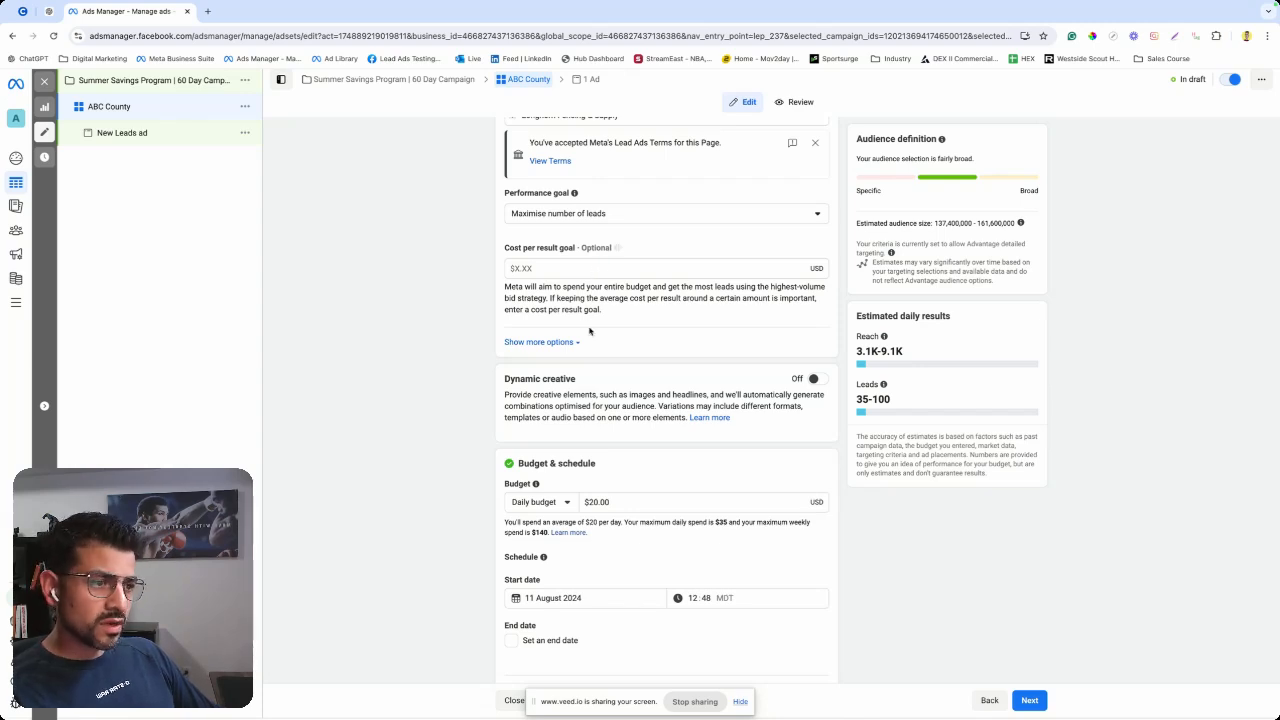
{"action": "scroll", "coordinate": [588, 357], "scroll_direction": "down", "scroll_amount": 2}
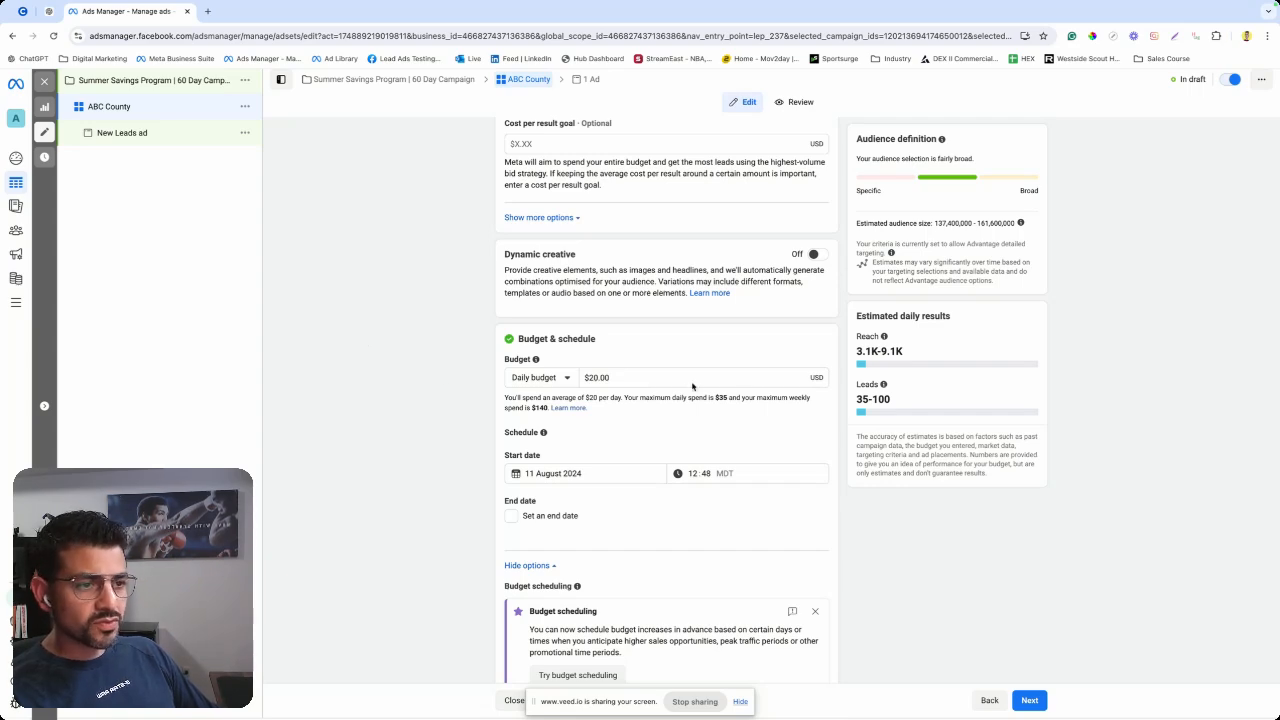
{"action": "scroll", "coordinate": [642, 392], "scroll_direction": "down", "scroll_amount": 3}
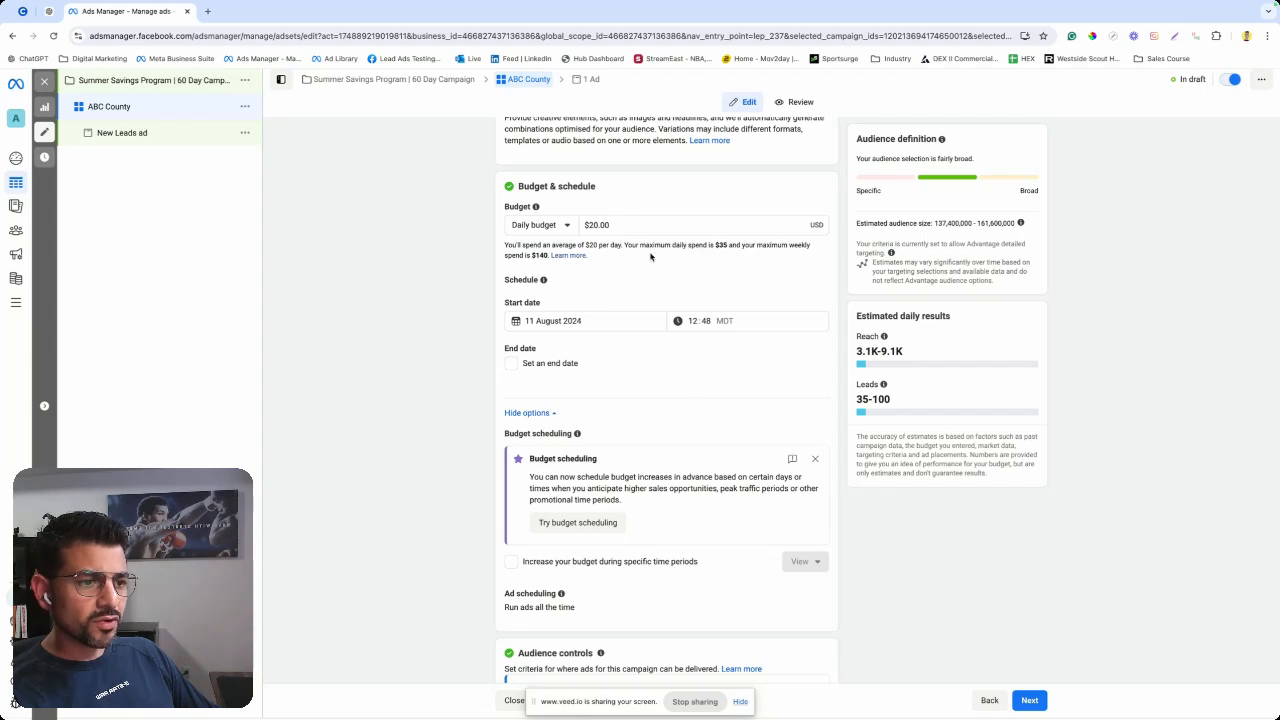
{"action": "scroll", "coordinate": [669, 443], "scroll_direction": "down", "scroll_amount": 5}
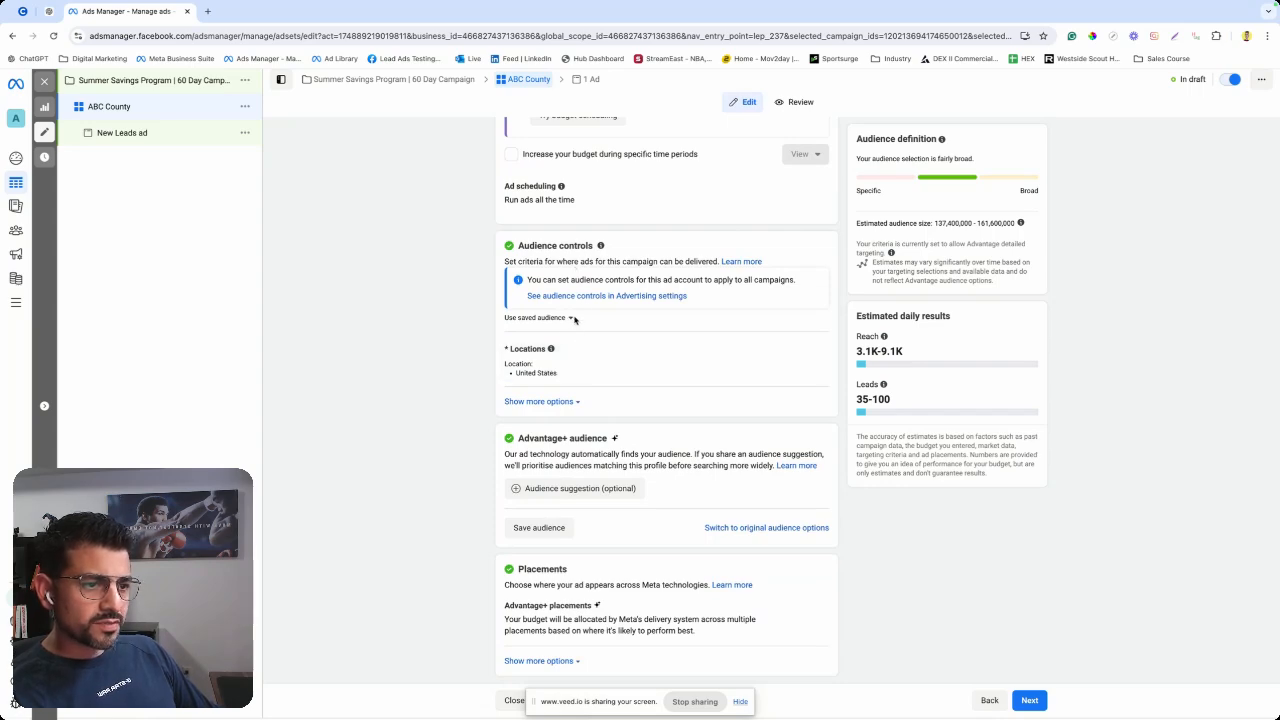
Check which saved audiences are available in the ad set's audience controls.
{"action": "left_click", "coordinate": [571, 318]}
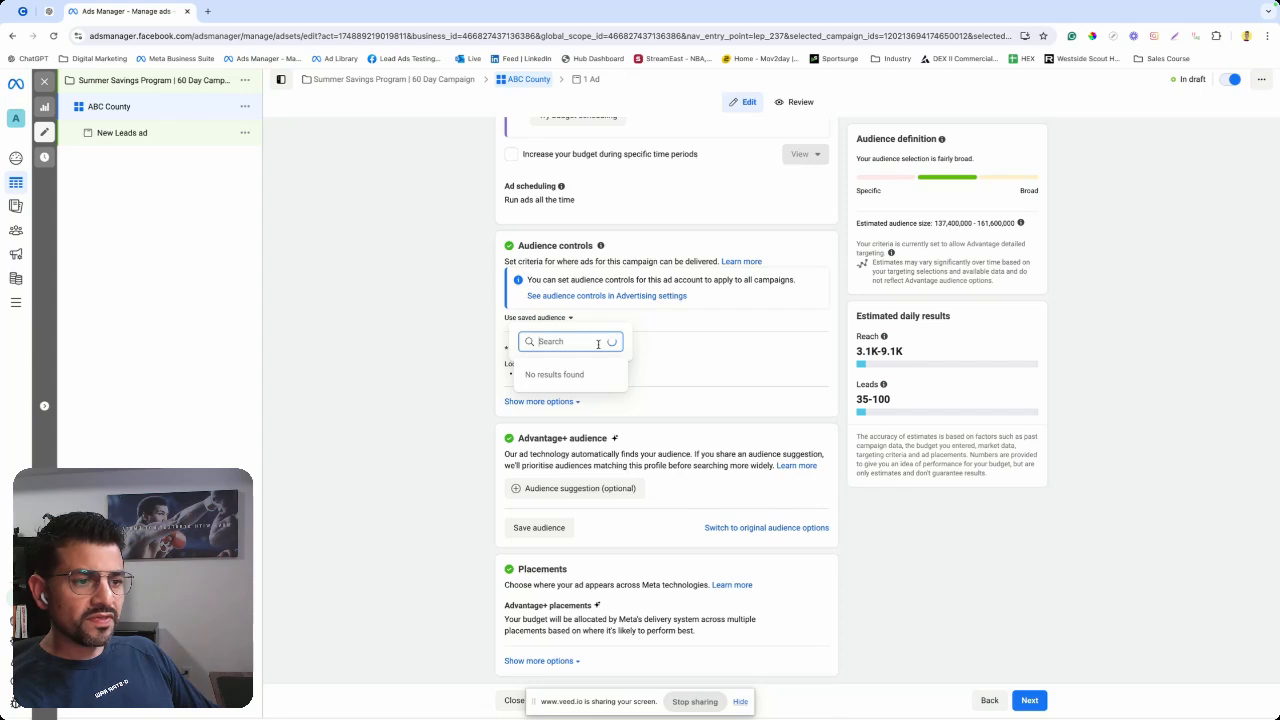
{"action": "left_click", "coordinate": [468, 310]}
{"action": "scroll", "coordinate": [470, 312], "scroll_direction": "up", "scroll_amount": 1}
{"action": "left_click", "coordinate": [565, 334]}
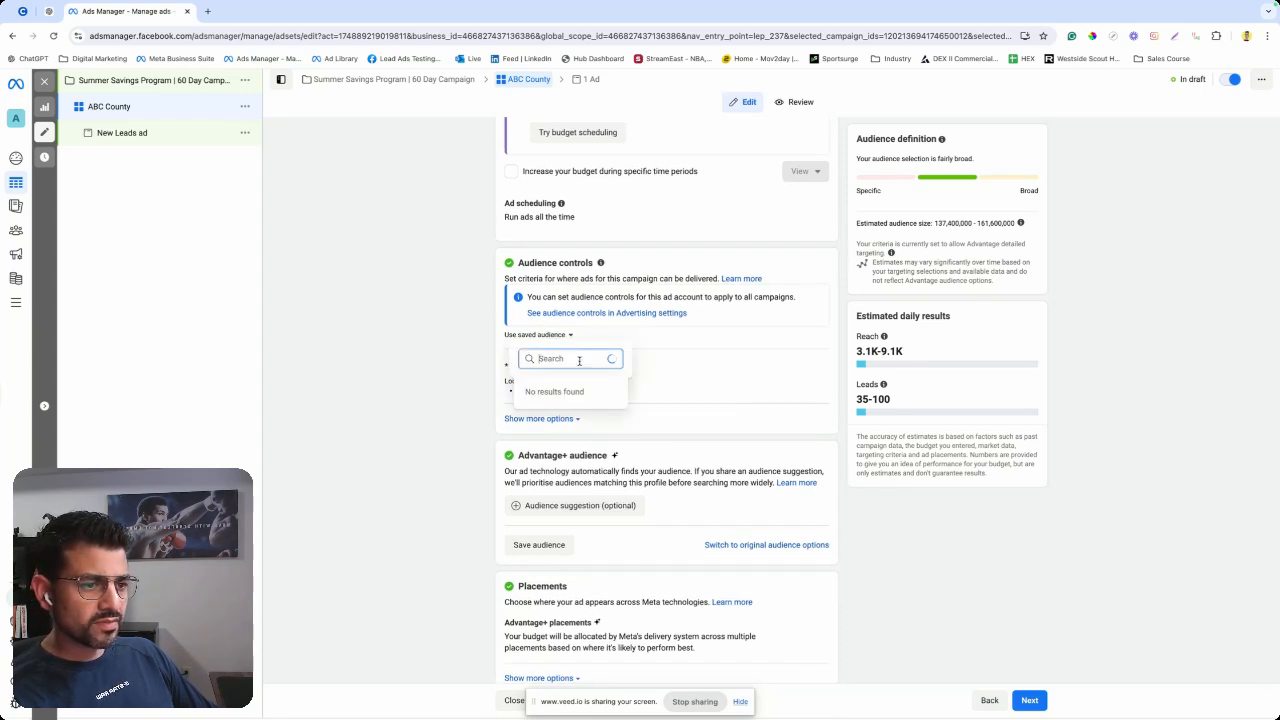
{"action": "left_click", "coordinate": [799, 397]}
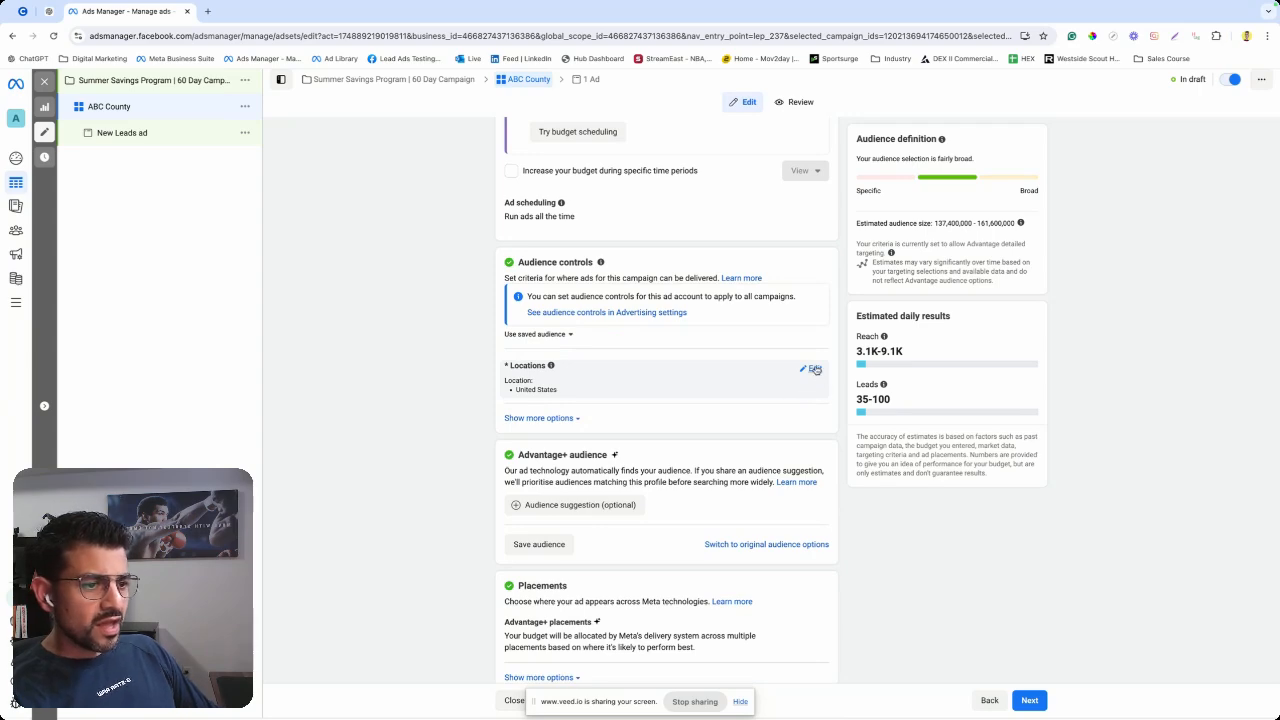
Replace the ad set's United States targeting with Fulton County, Georgia, and inspect the area on the location map.
{"action": "left_click", "coordinate": [810, 368]}
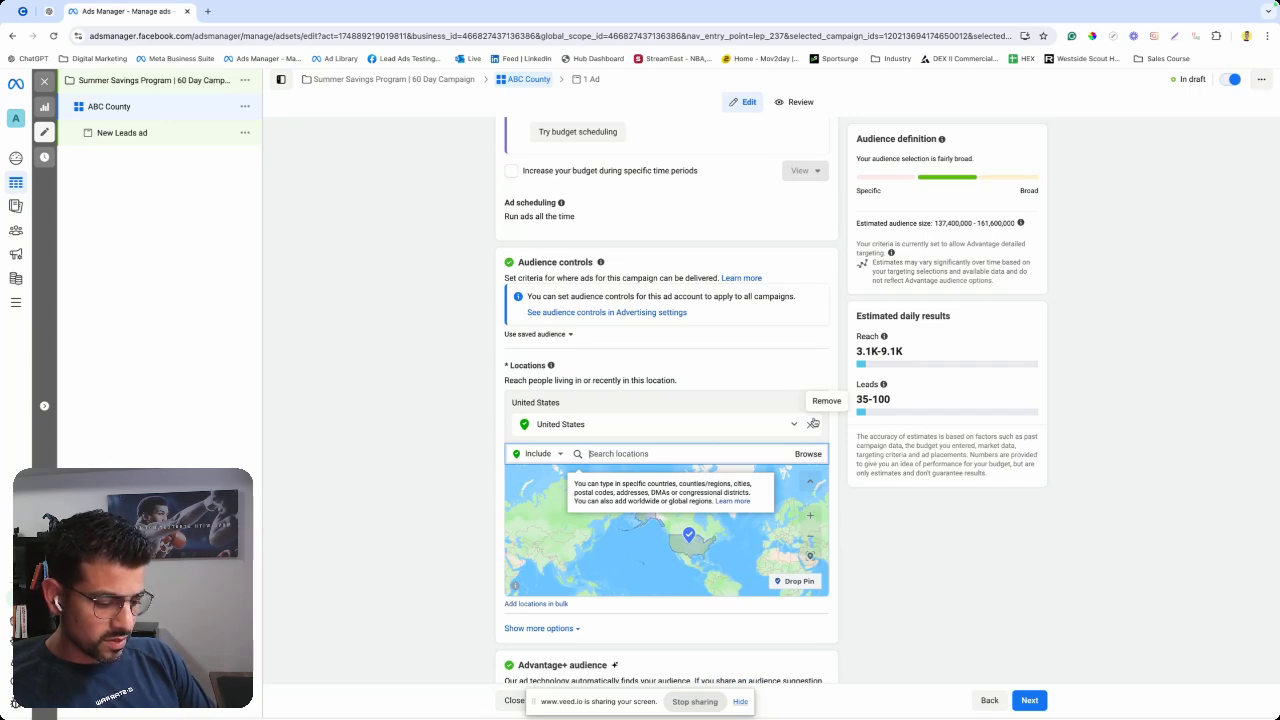
{"action": "type", "text": "ge"}
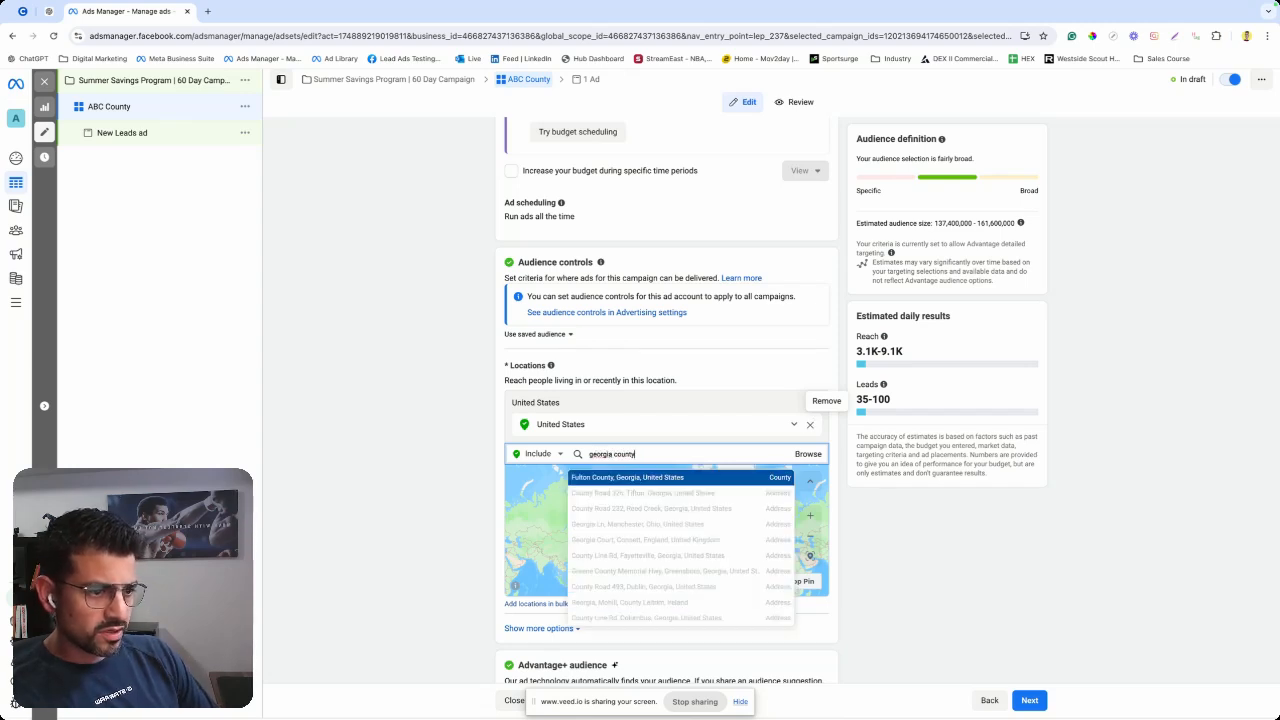
{"action": "type", "text": "orgia county"}
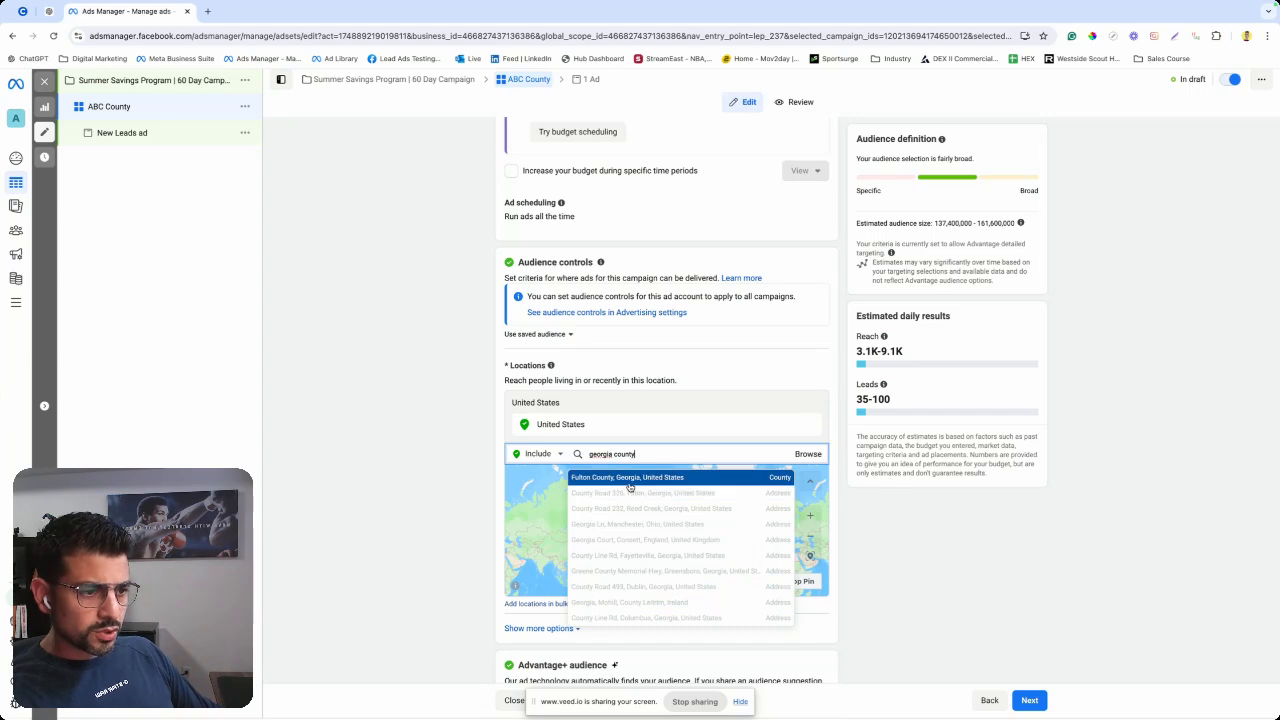
{"action": "left_click", "coordinate": [632, 486]}
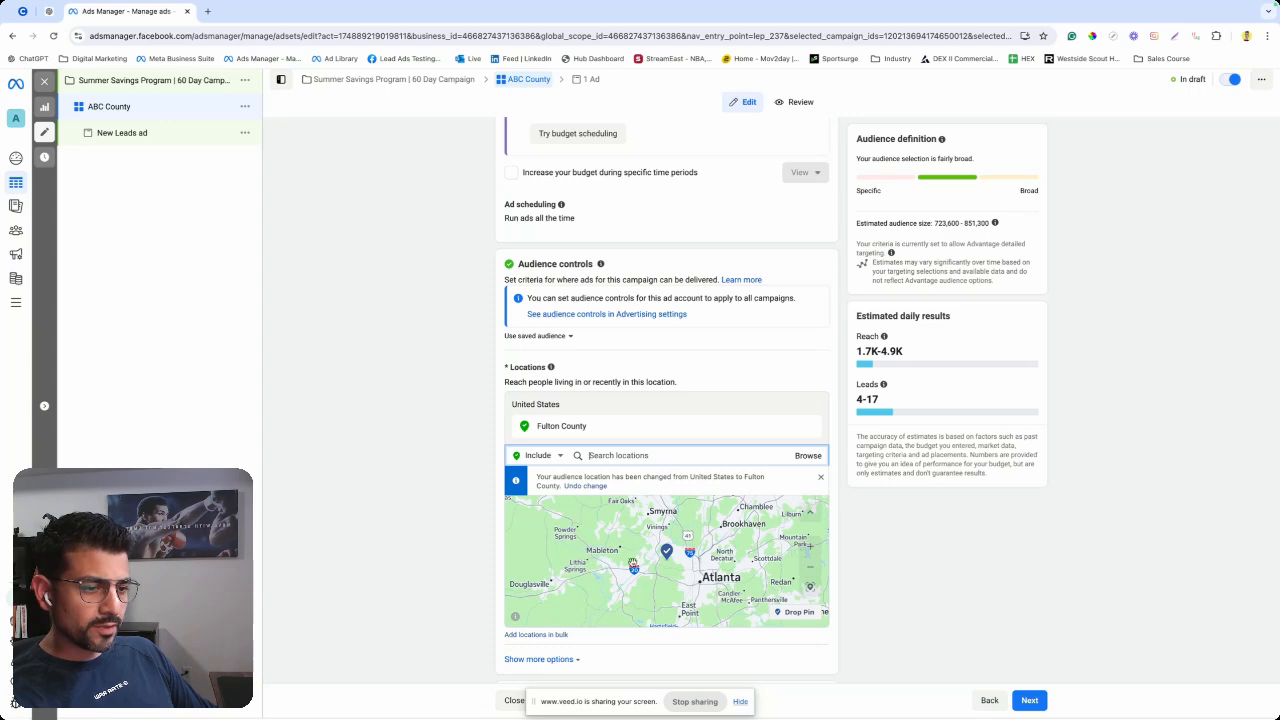
{"action": "scroll", "coordinate": [686, 533], "scroll_direction": "up", "scroll_amount": 2}
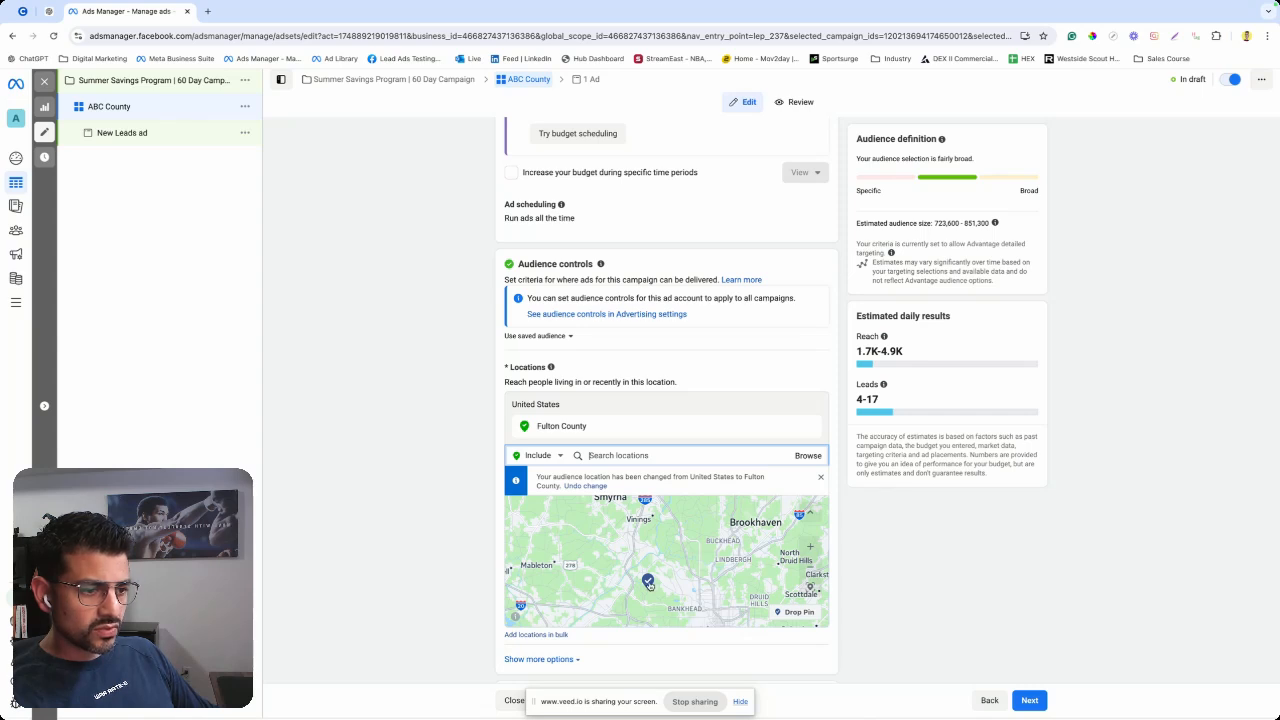
{"action": "left_click_drag", "start_coordinate": [637, 583], "coordinate": [651, 565]}
{"action": "scroll", "coordinate": [651, 565], "scroll_direction": "up", "scroll_amount": 2}
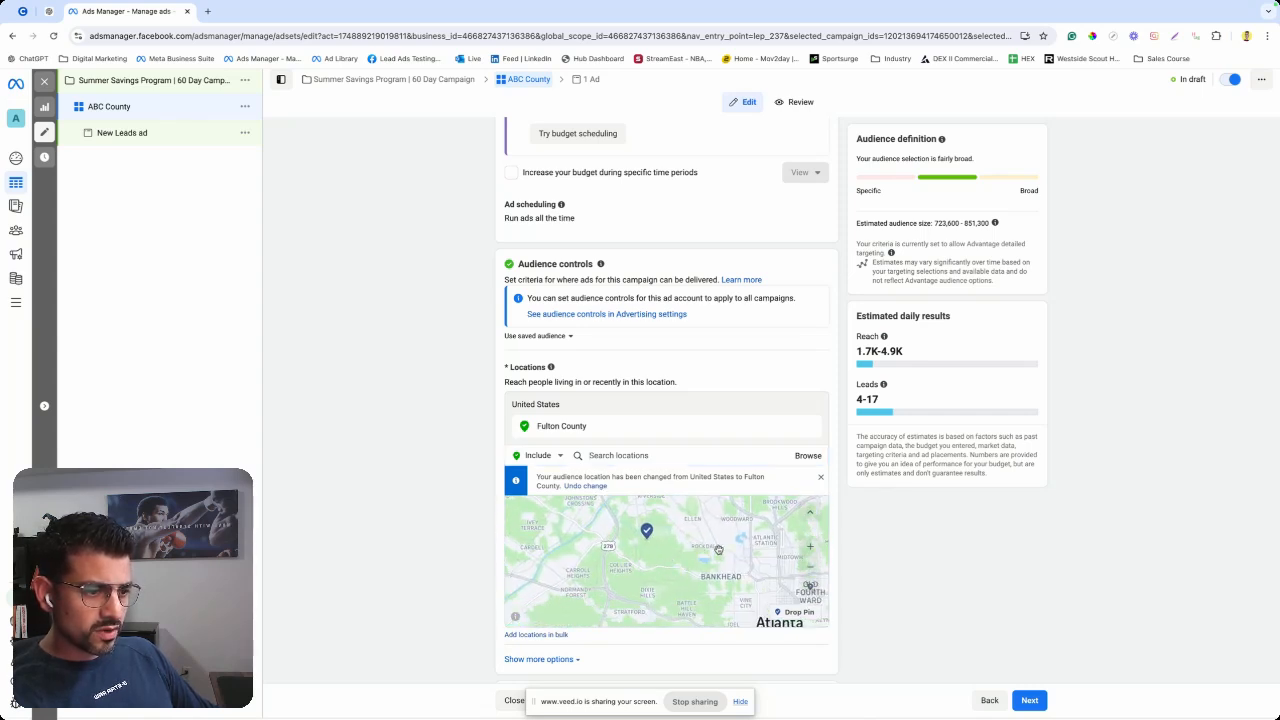
{"action": "scroll", "coordinate": [561, 673], "scroll_direction": "down", "scroll_amount": 1}
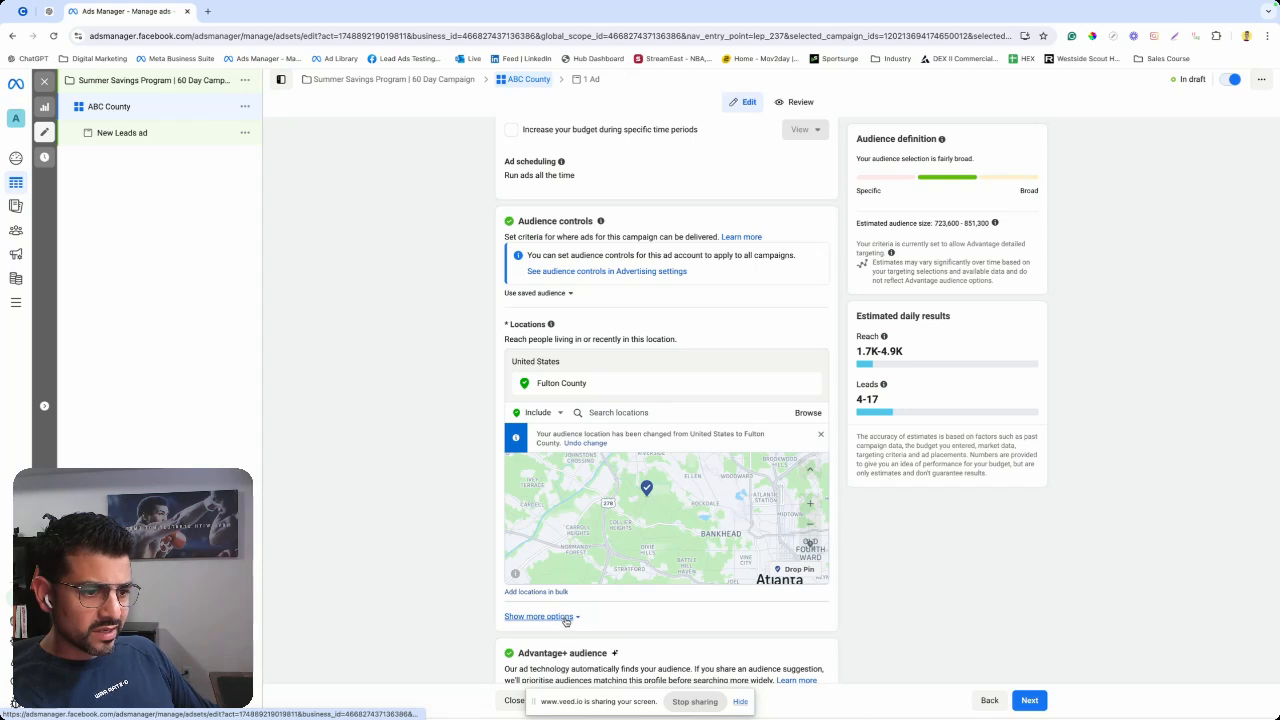
Expand the additional audience controls and check which existing custom audiences can be excluded.
{"action": "left_click", "coordinate": [564, 617]}
{"action": "scroll", "coordinate": [619, 641], "scroll_direction": "down", "scroll_amount": 1}
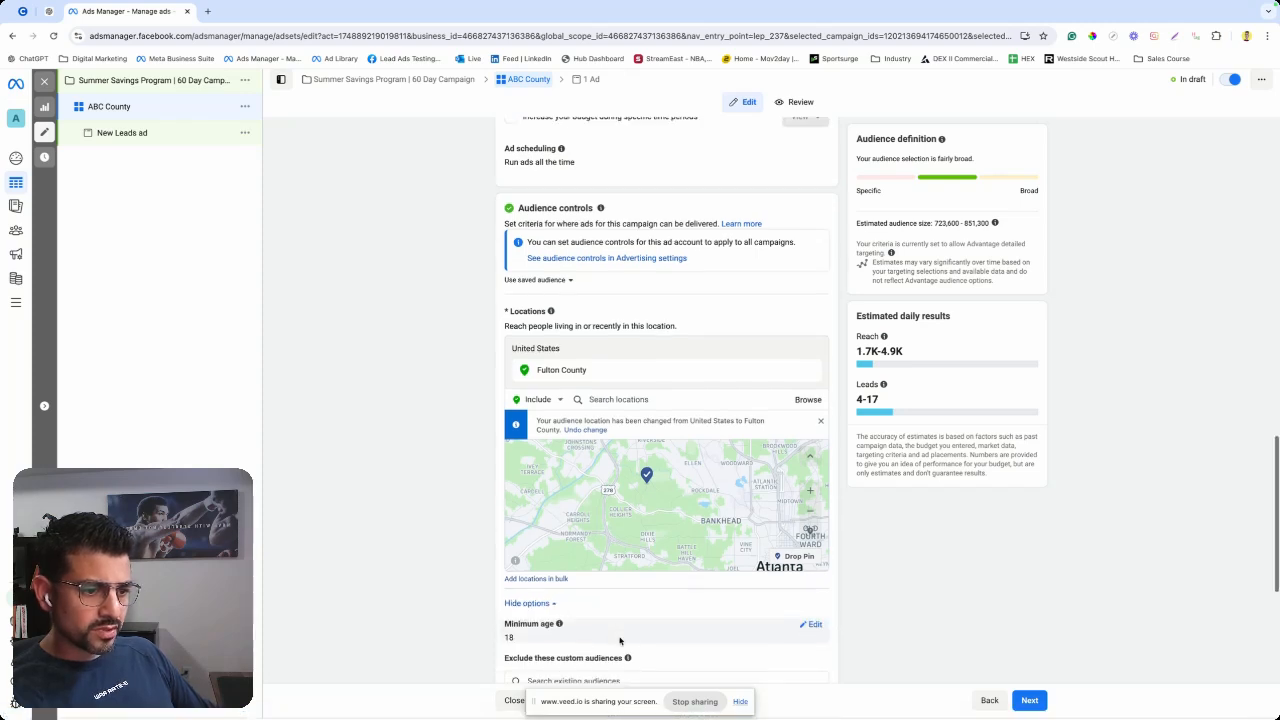
{"action": "scroll", "coordinate": [619, 641], "scroll_direction": "down", "scroll_amount": 2}
{"action": "left_click", "coordinate": [583, 603]}
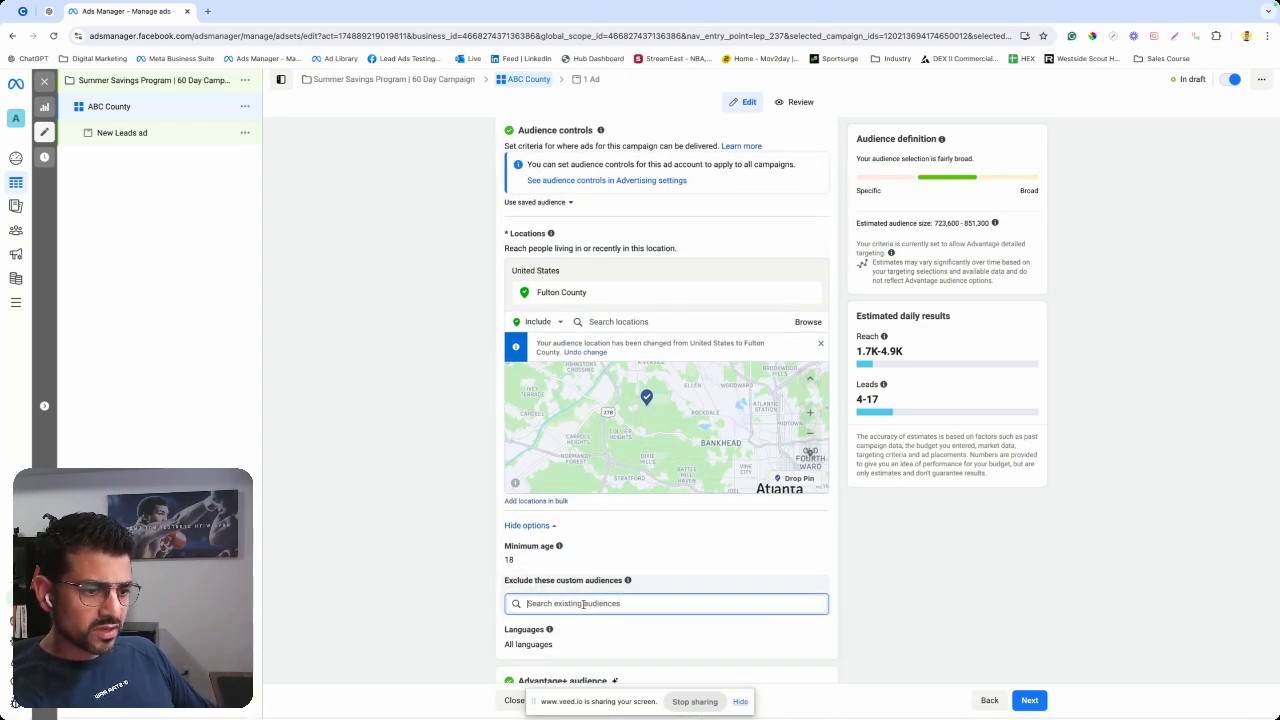
{"action": "scroll", "coordinate": [600, 620], "scroll_direction": "down", "scroll_amount": 2}
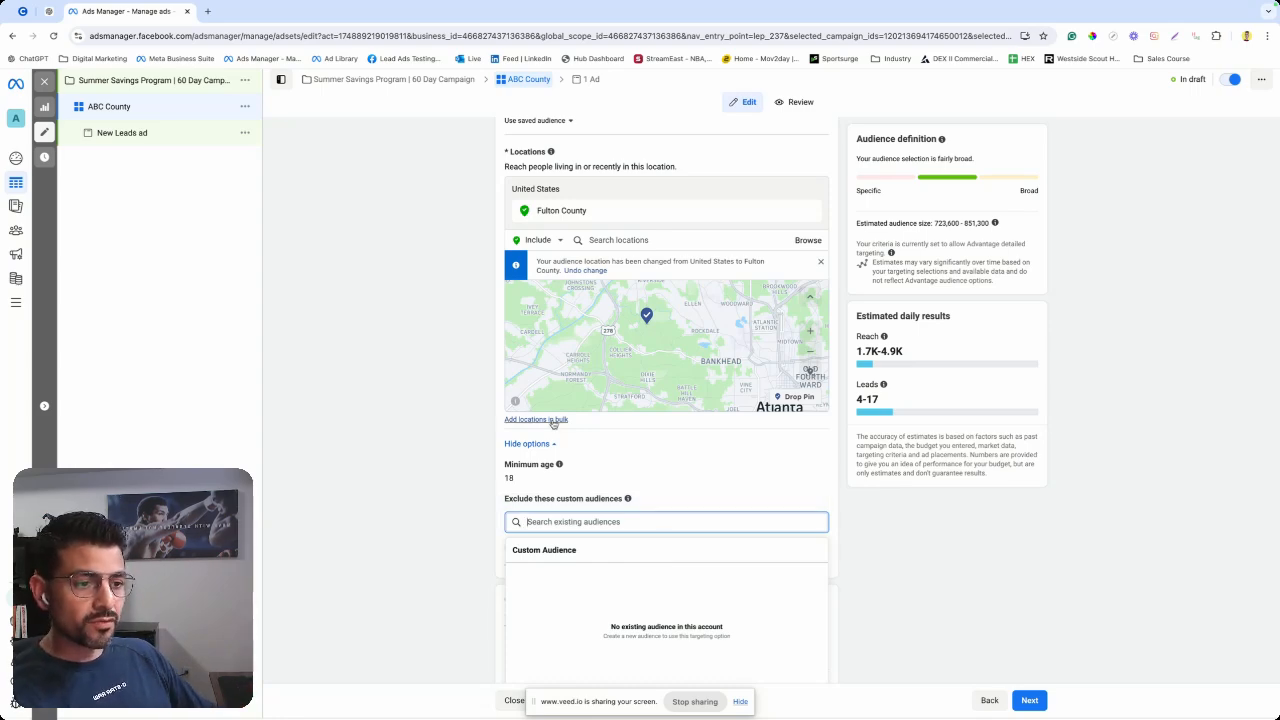
{"action": "left_click", "coordinate": [423, 388]}
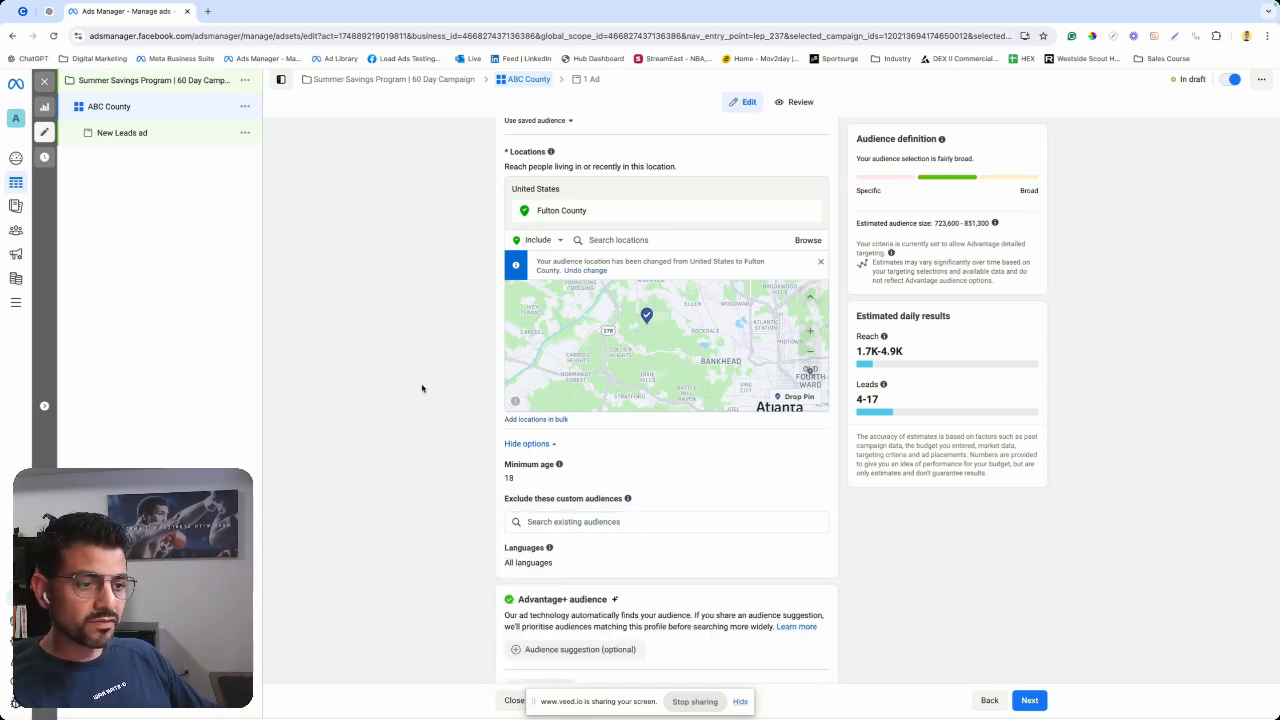
Exclude Rockdale County, Georgia, from the ad set's locations and inspect the surrounding area on the map.
{"action": "left_click", "coordinate": [561, 242]}
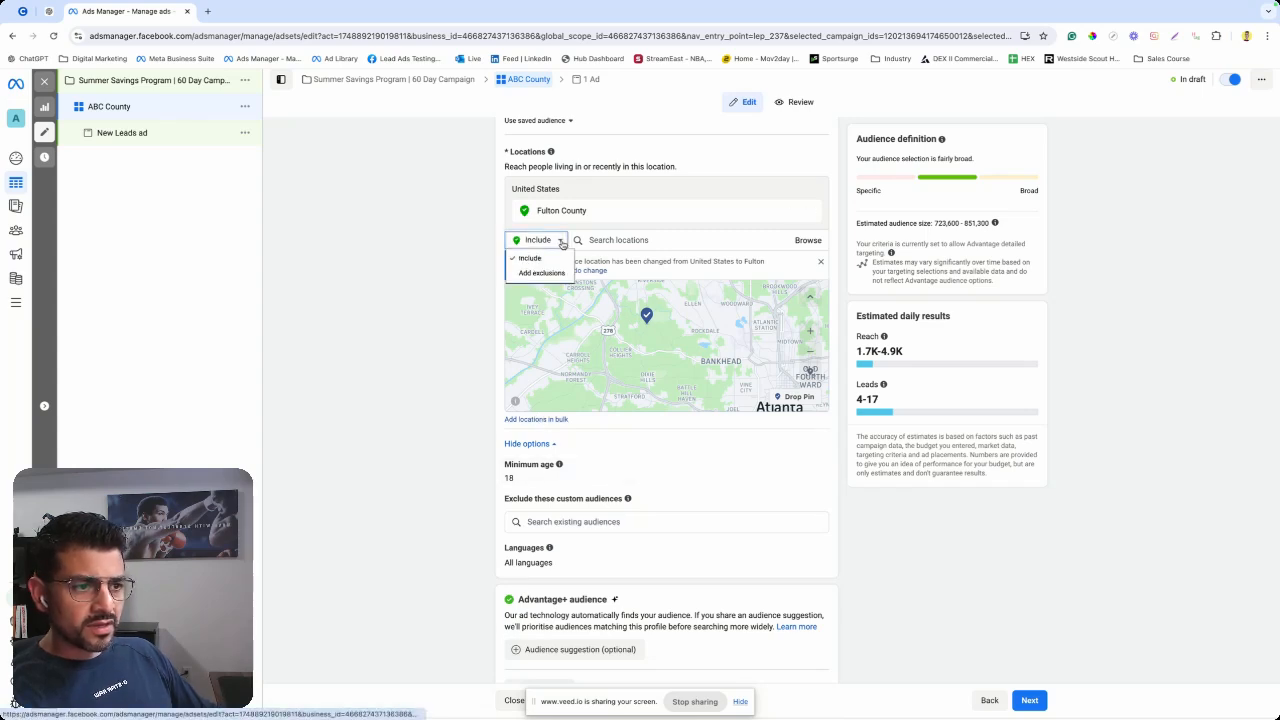
{"action": "left_click", "coordinate": [553, 279]}
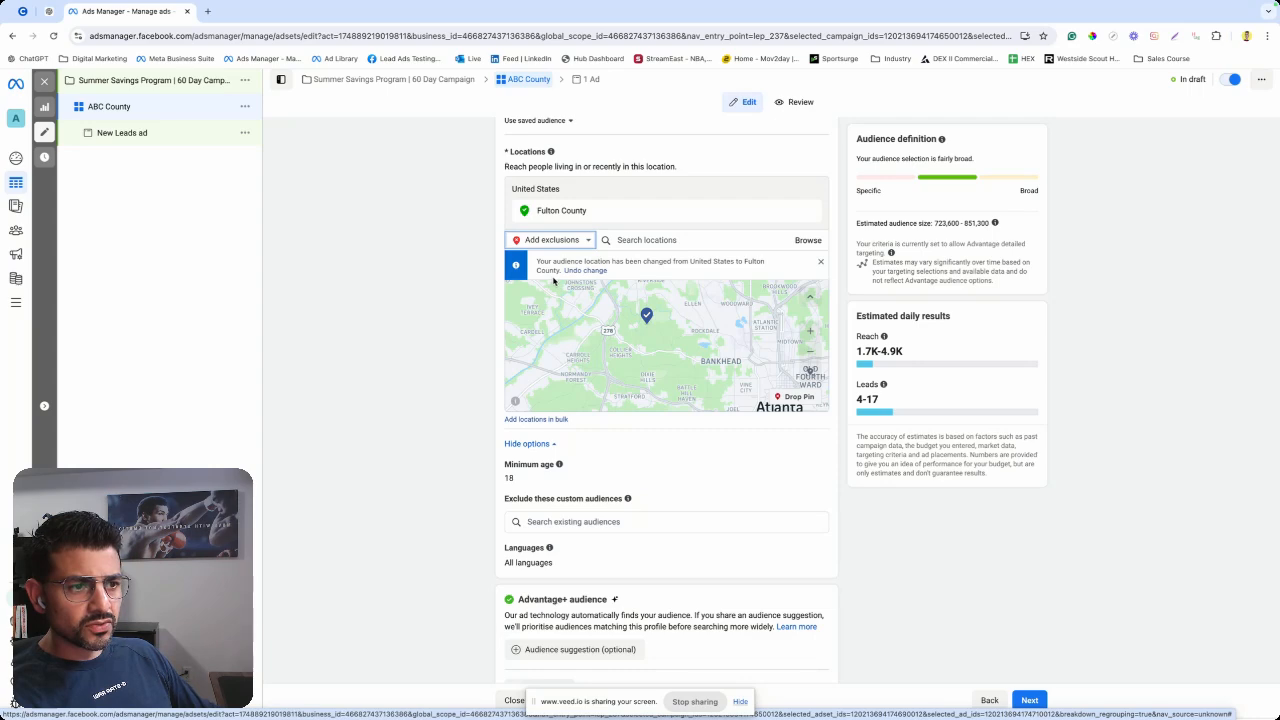
{"action": "left_click", "coordinate": [674, 238]}
{"action": "type", "text": "Ro"}
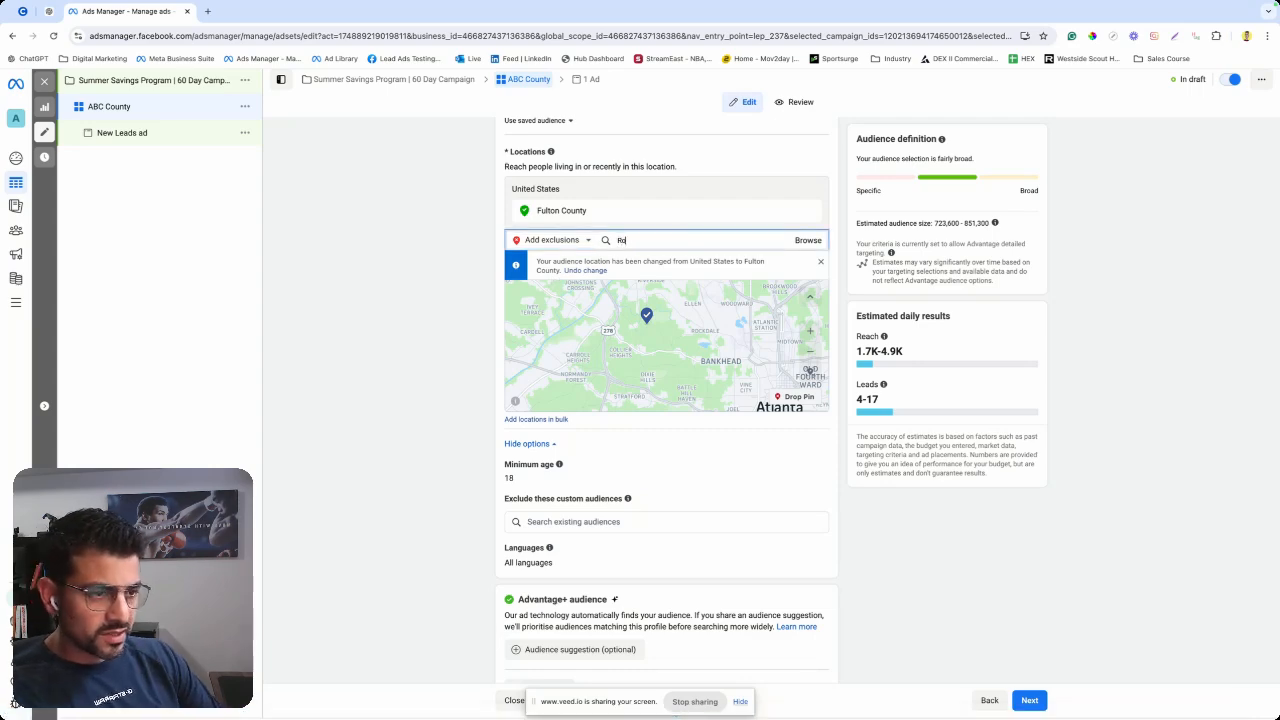
{"action": "type", "text": "ckdale"}
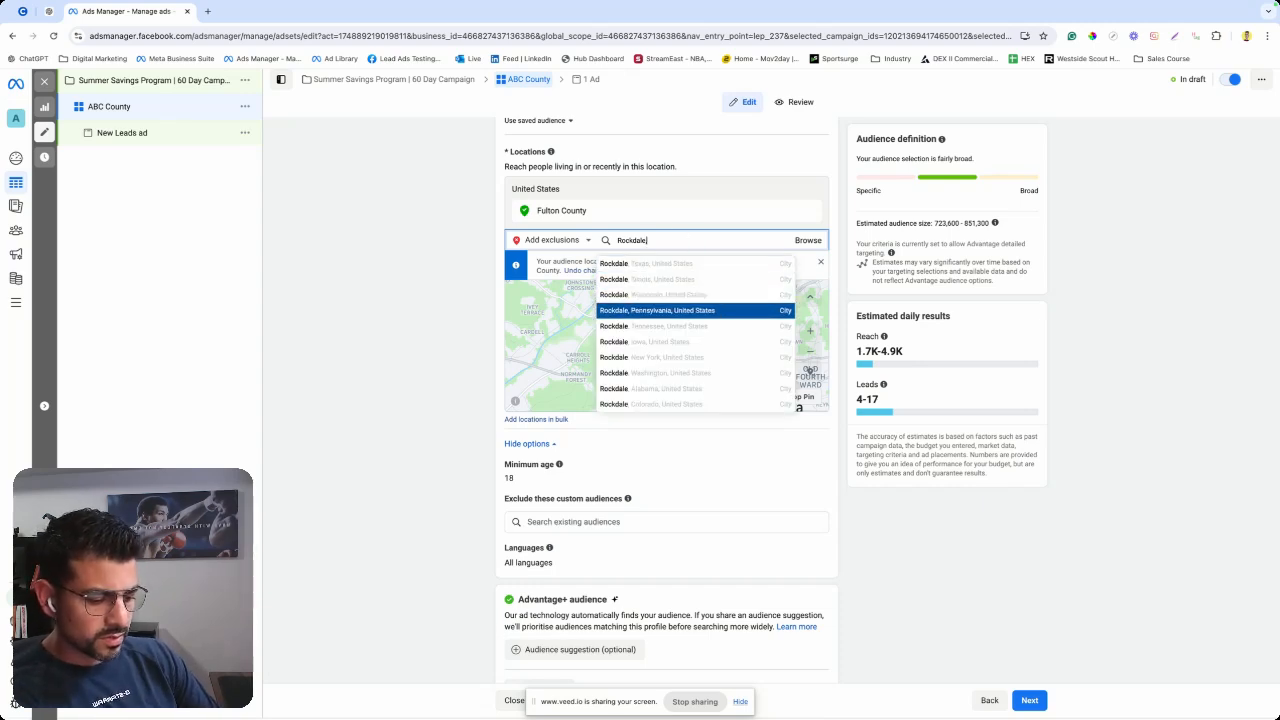
{"action": "type", "text": ", g"}
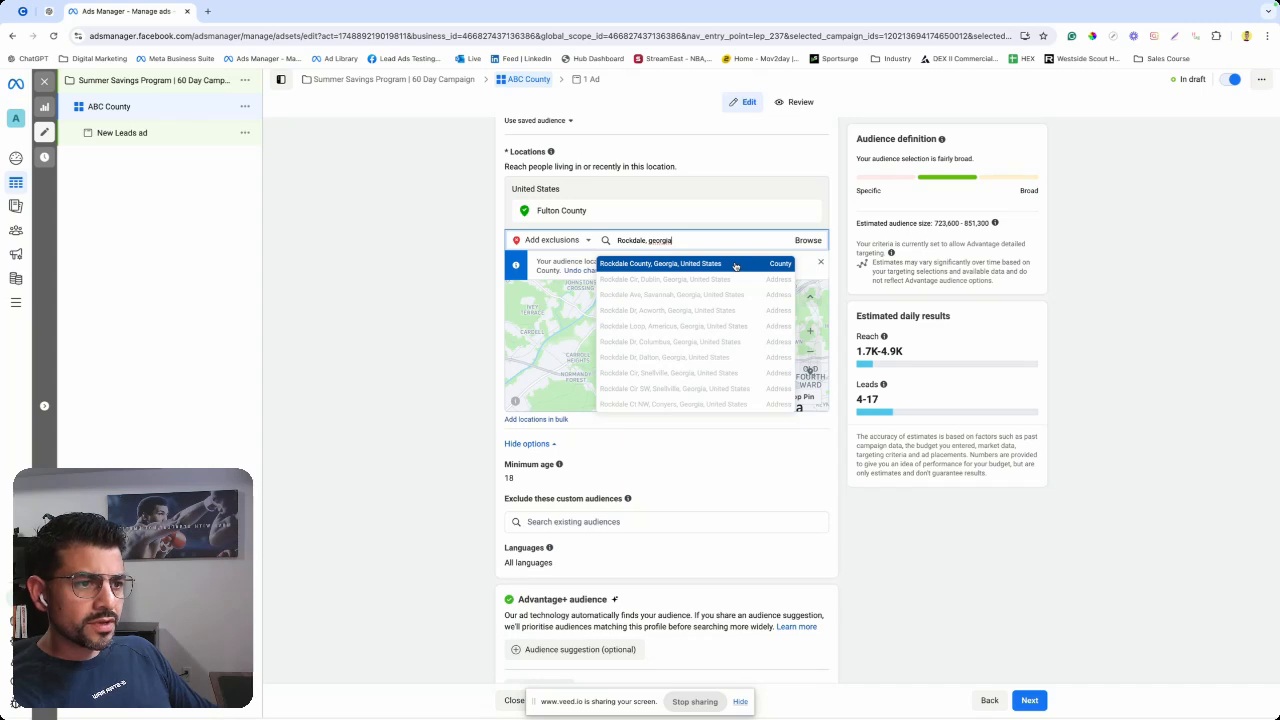
{"action": "type", "text": "eorgia"}
{"action": "left_click", "coordinate": [734, 264]}
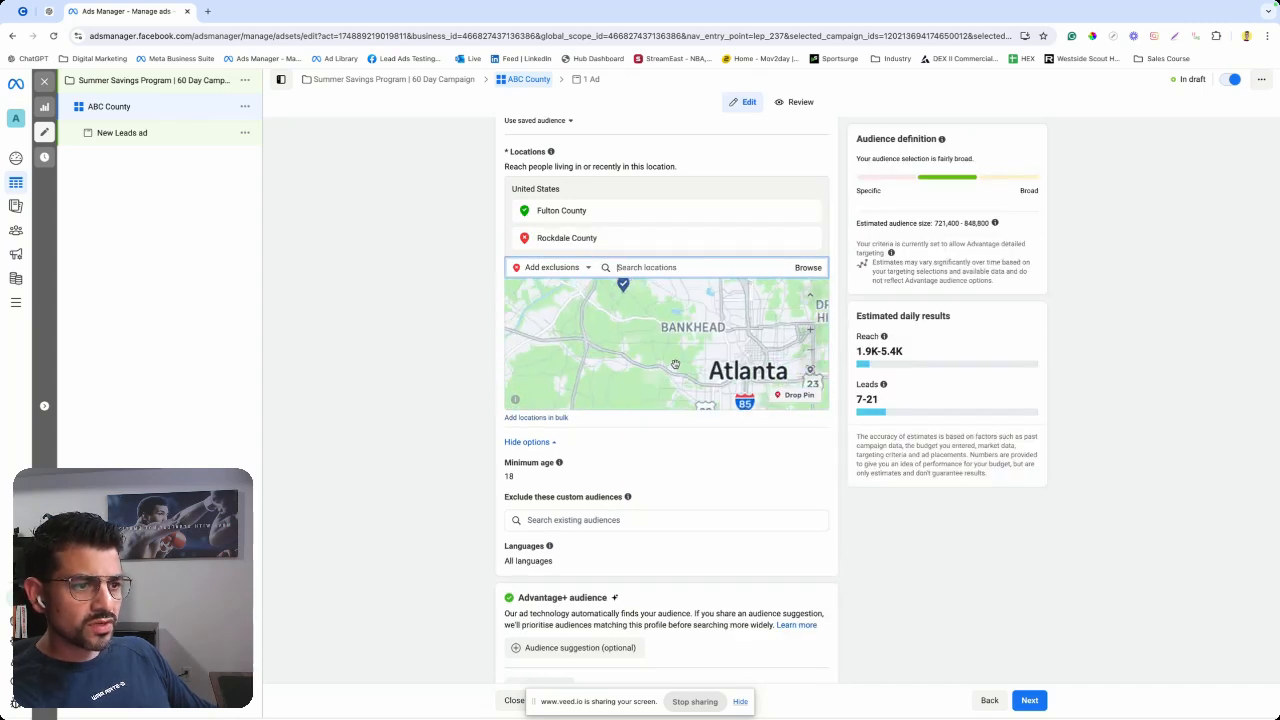
{"action": "scroll", "coordinate": [675, 364], "scroll_direction": "up", "scroll_amount": 3}
{"action": "left_click_drag", "start_coordinate": [652, 338], "coordinate": [717, 466]}
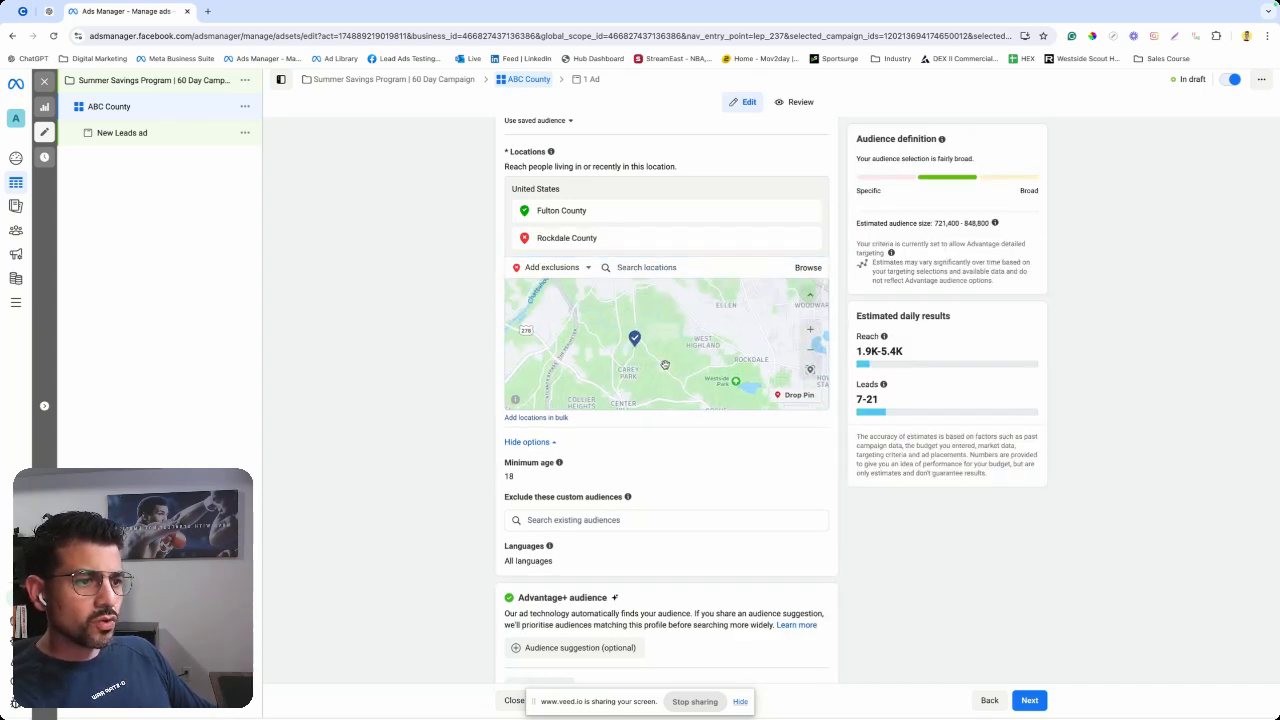
{"action": "scroll", "coordinate": [665, 364], "scroll_direction": "down", "scroll_amount": 3}
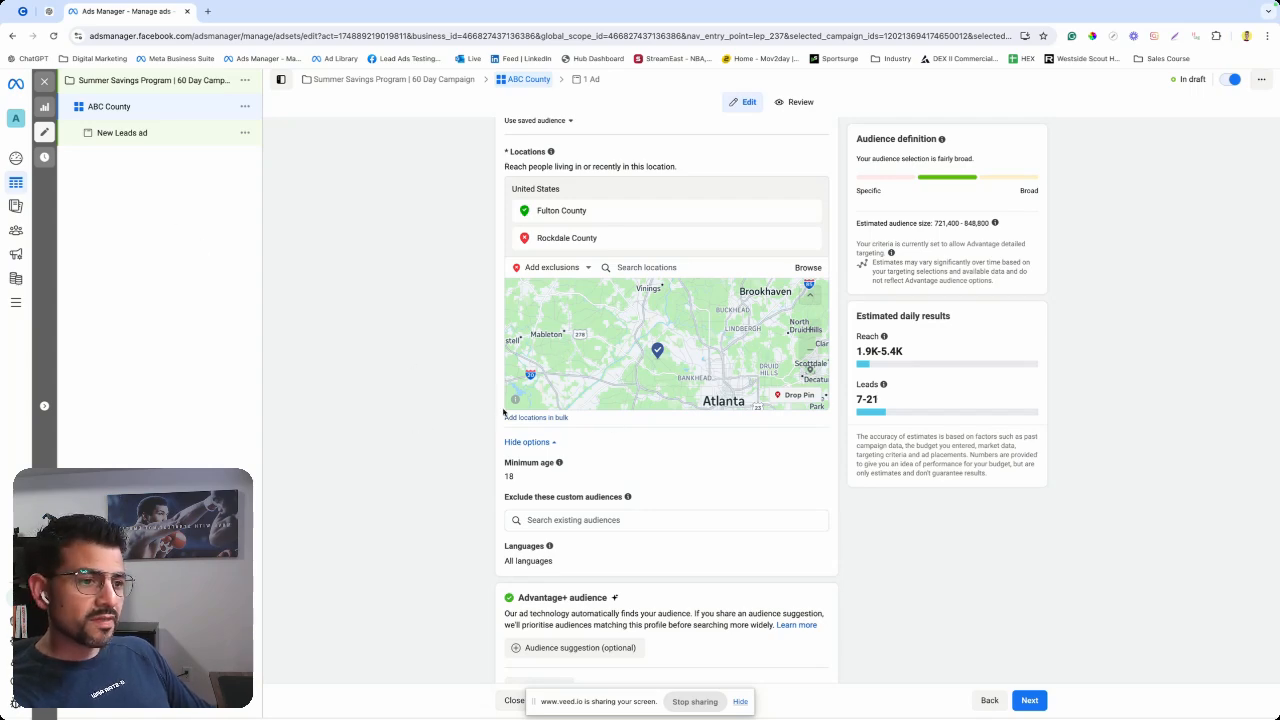
Proceed from the ad set to its ad and name the ad "Drone Video".
{"action": "scroll", "coordinate": [504, 413], "scroll_direction": "down", "scroll_amount": 3}
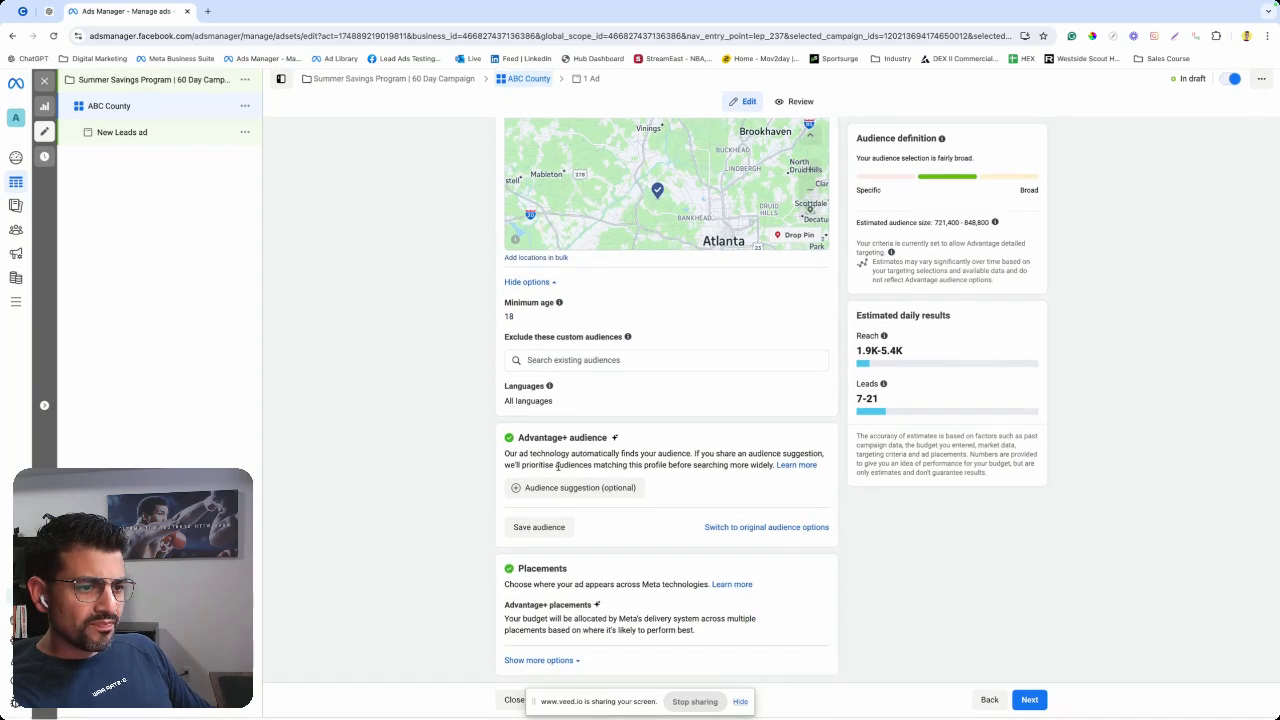
{"action": "left_click", "coordinate": [1031, 701]}
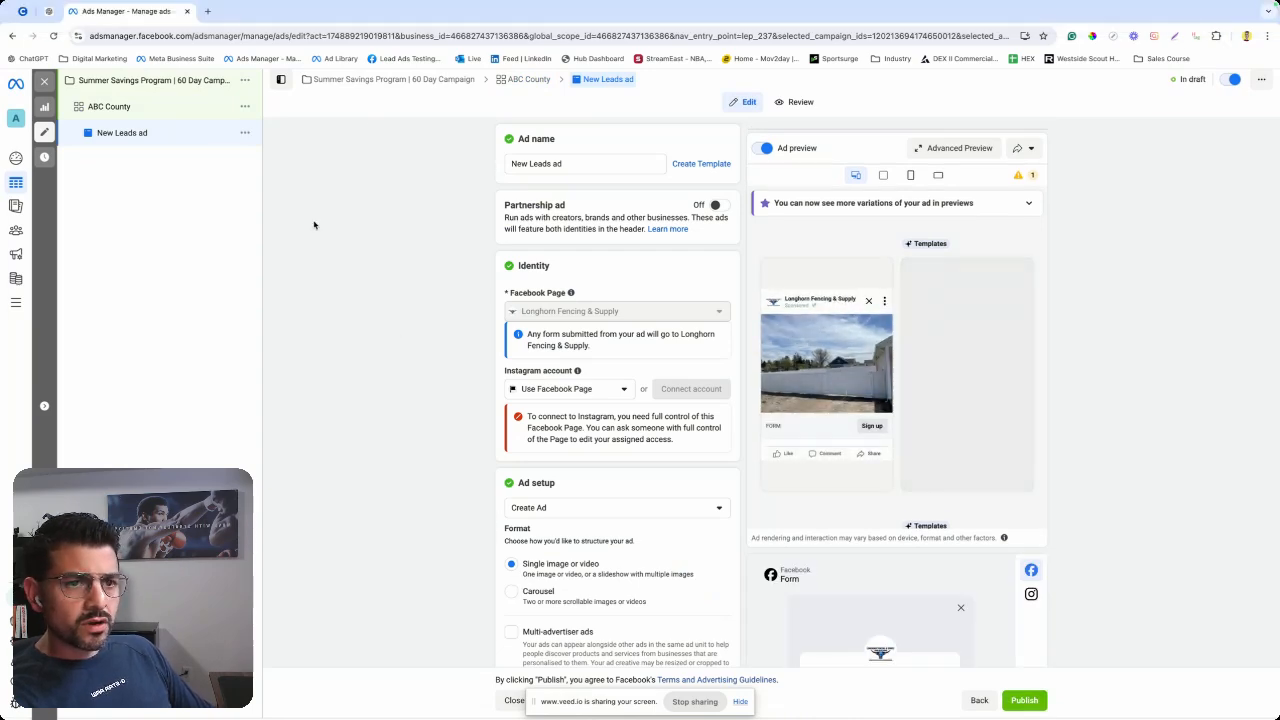
{"action": "left_click_drag", "start_coordinate": [655, 164], "coordinate": [494, 151]}
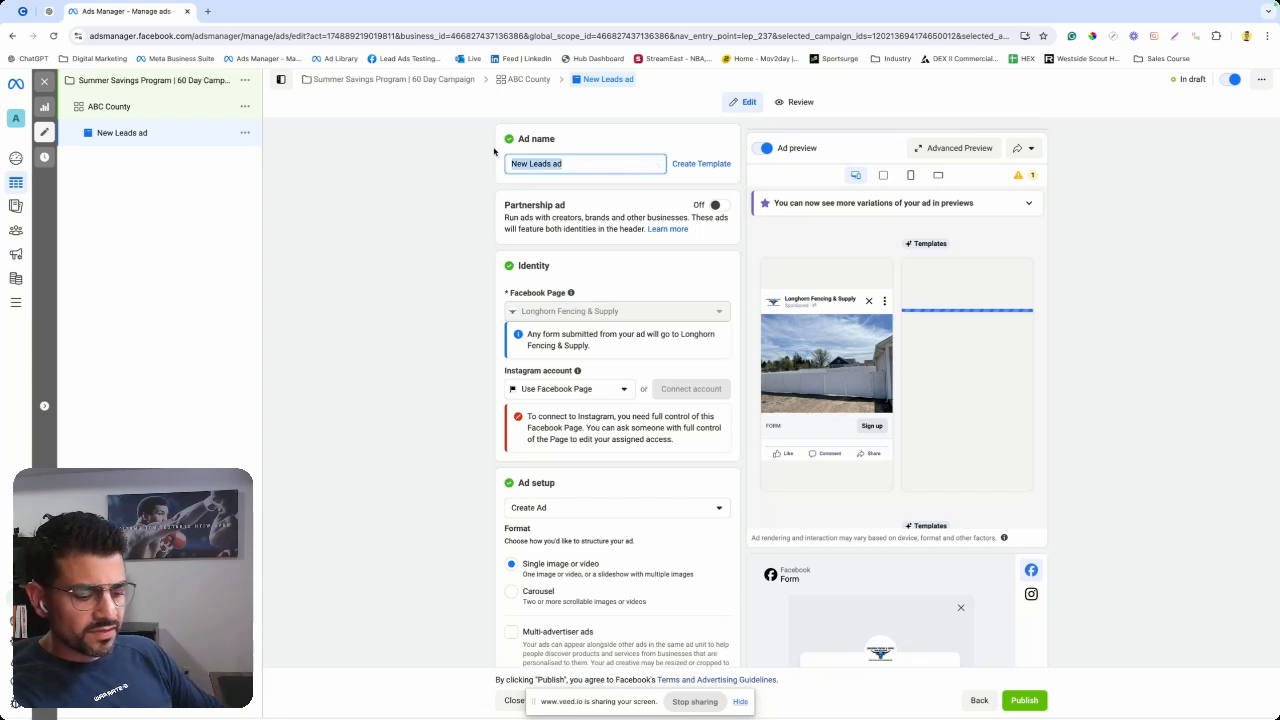
{"action": "type", "text": "Drone"}
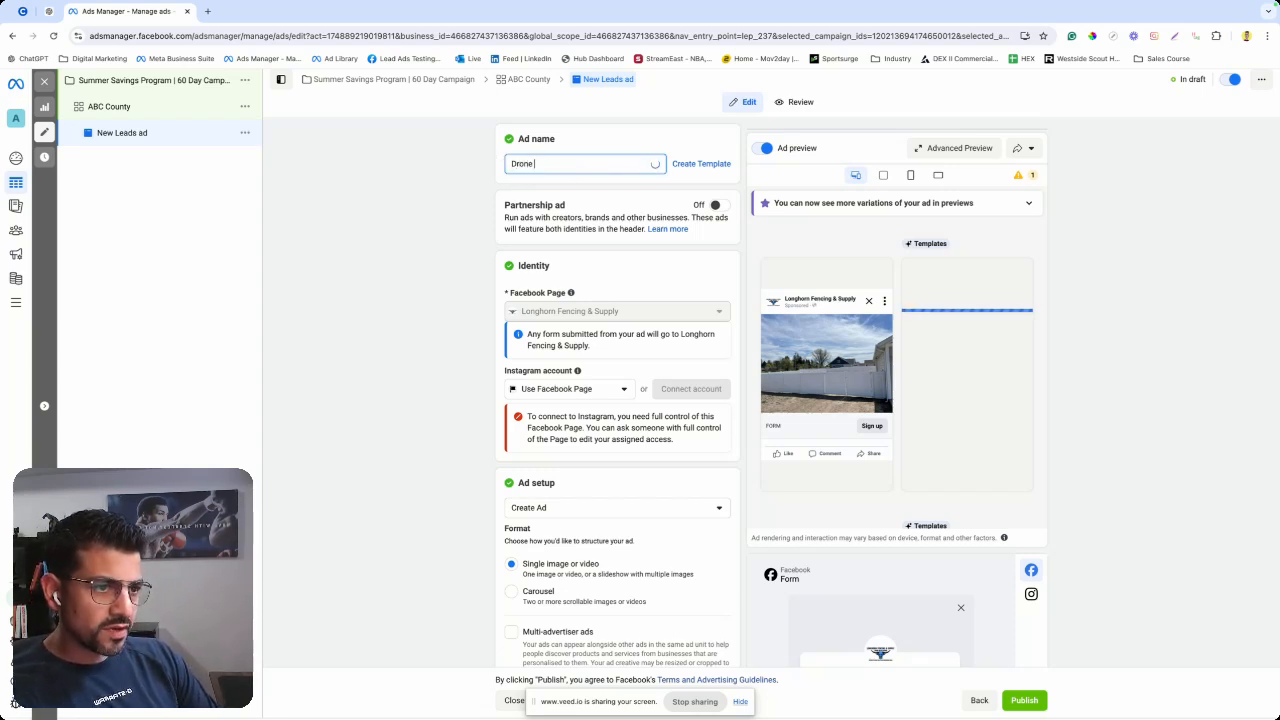
{"action": "type", "text": " Video"}
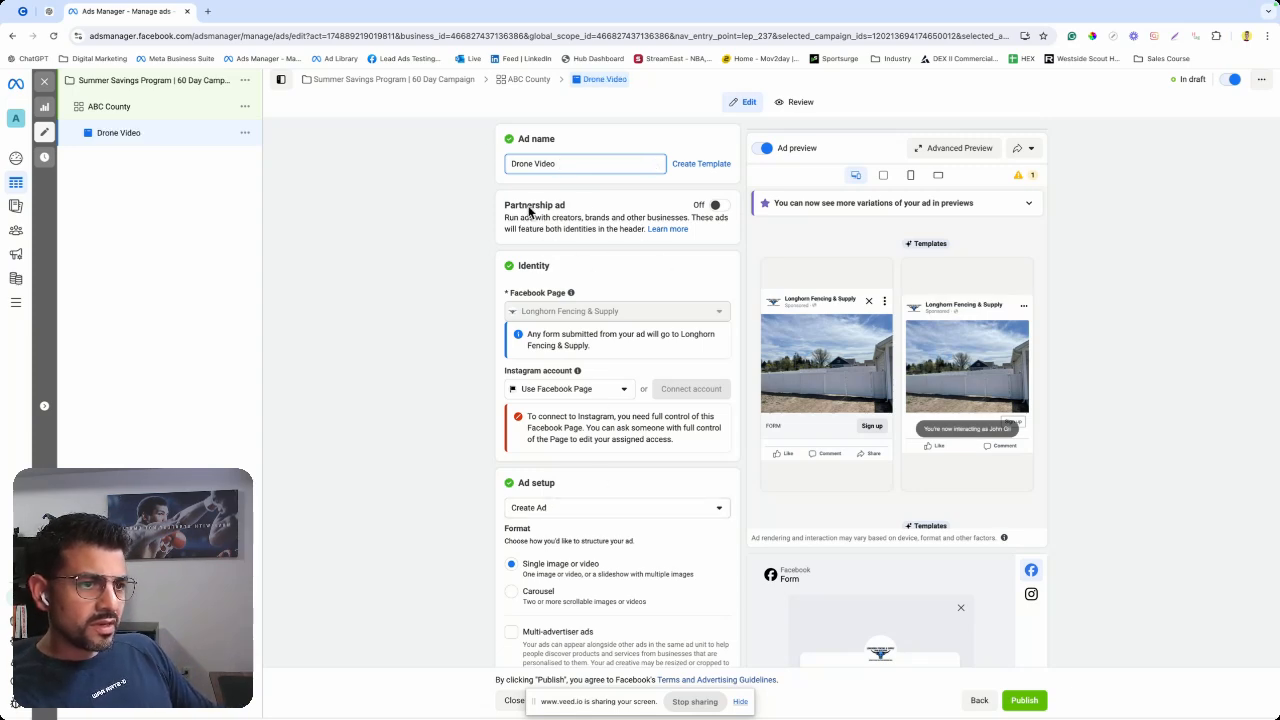
Review the ad's identity settings, the single image or video and carousel formats, and the ad creative section.
{"action": "scroll", "coordinate": [541, 429], "scroll_direction": "down", "scroll_amount": 1}
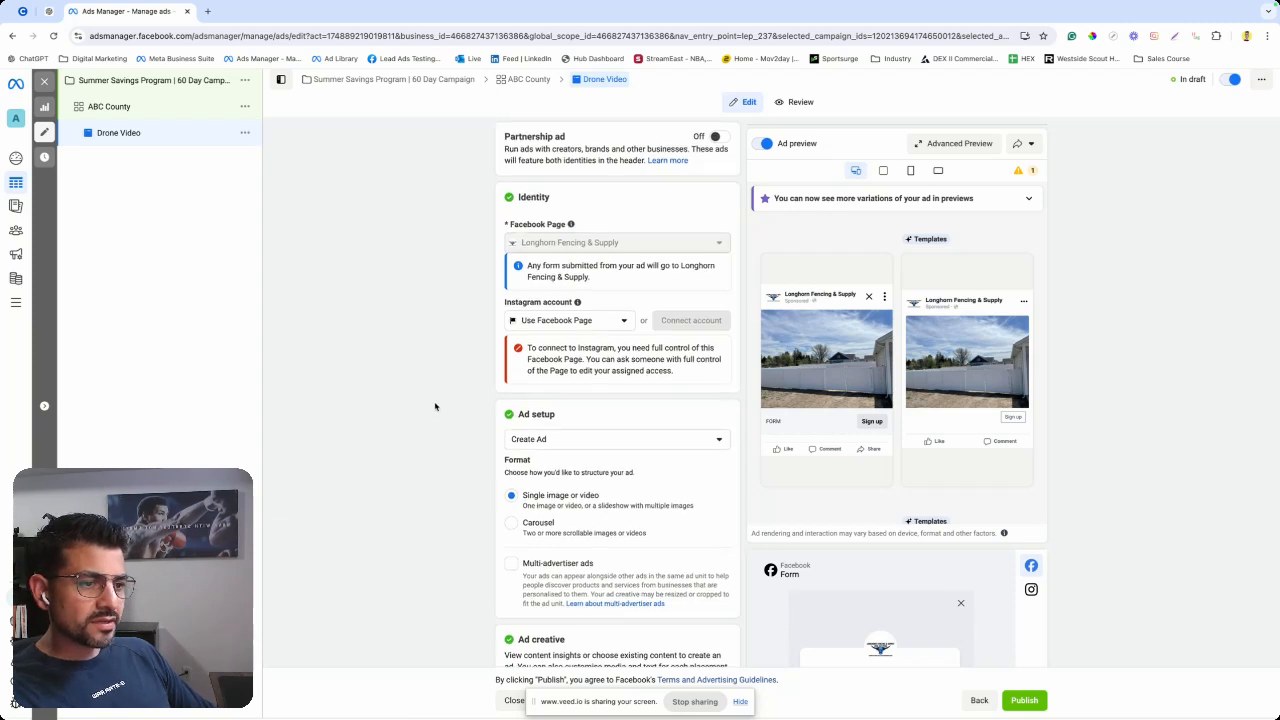
{"action": "scroll", "coordinate": [434, 407], "scroll_direction": "down", "scroll_amount": 3}
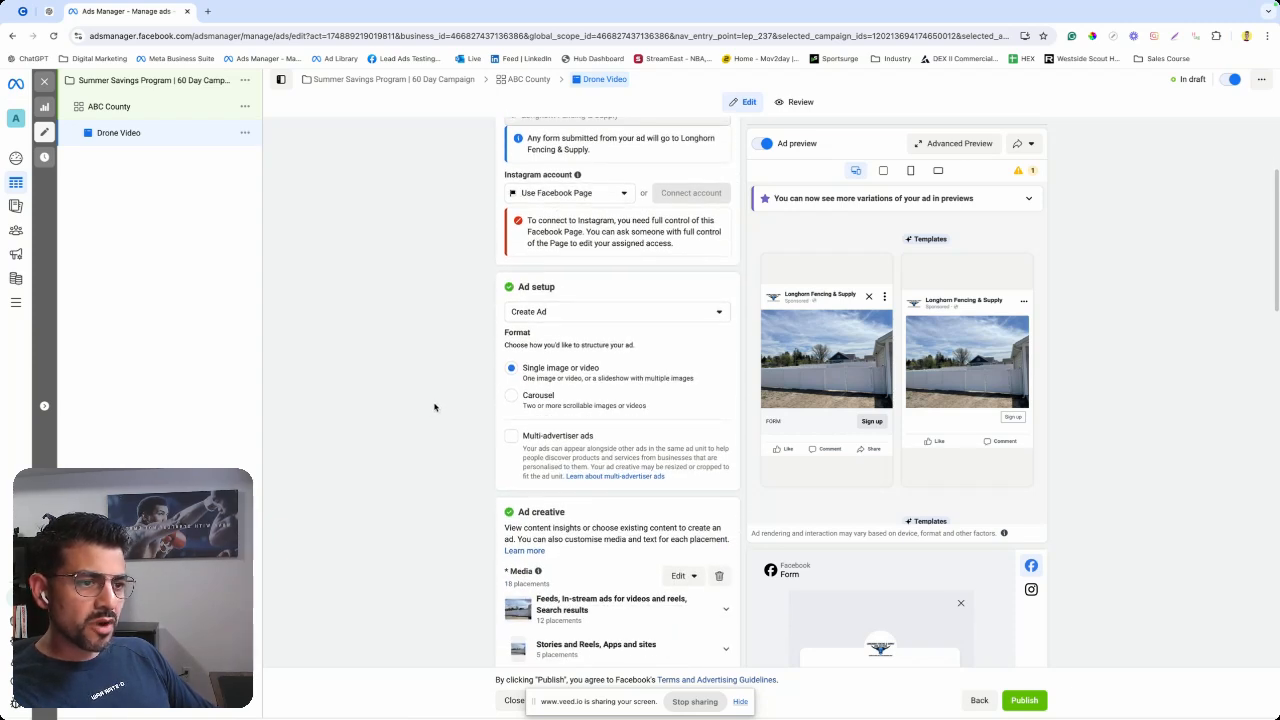
{"action": "scroll", "coordinate": [434, 407], "scroll_direction": "down", "scroll_amount": 1}
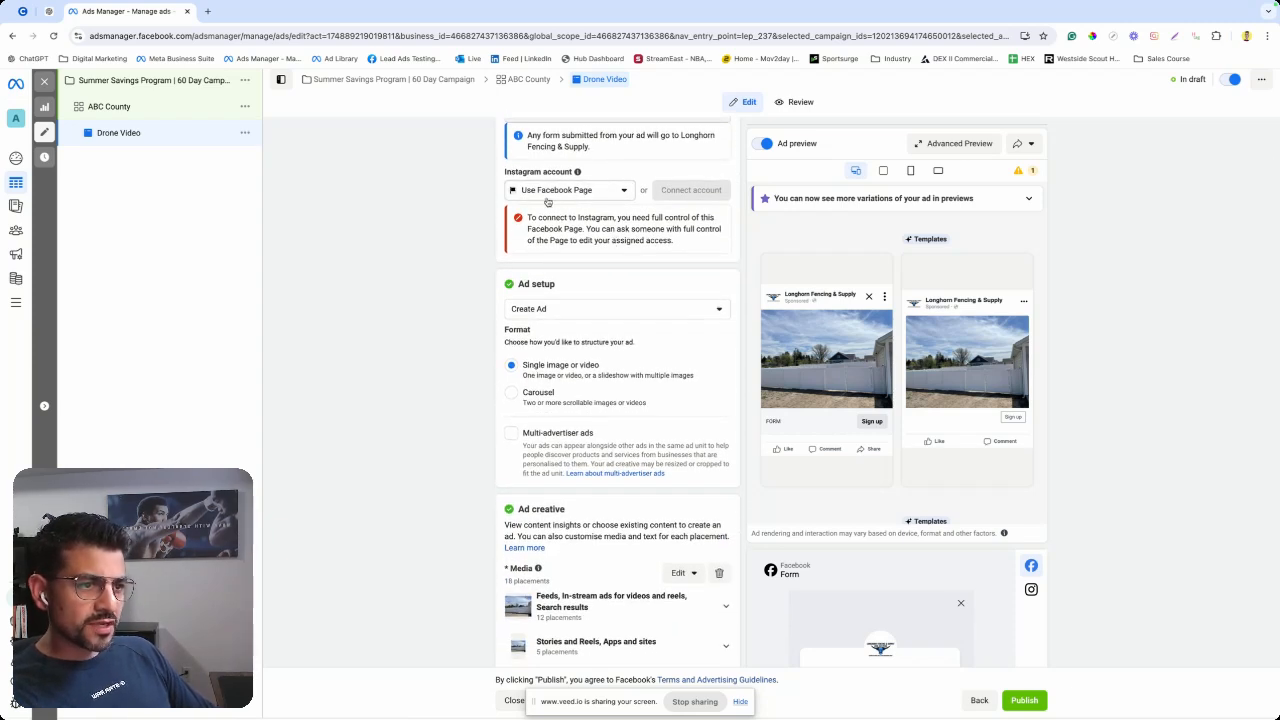
{"action": "scroll", "coordinate": [453, 441], "scroll_direction": "down", "scroll_amount": 5}
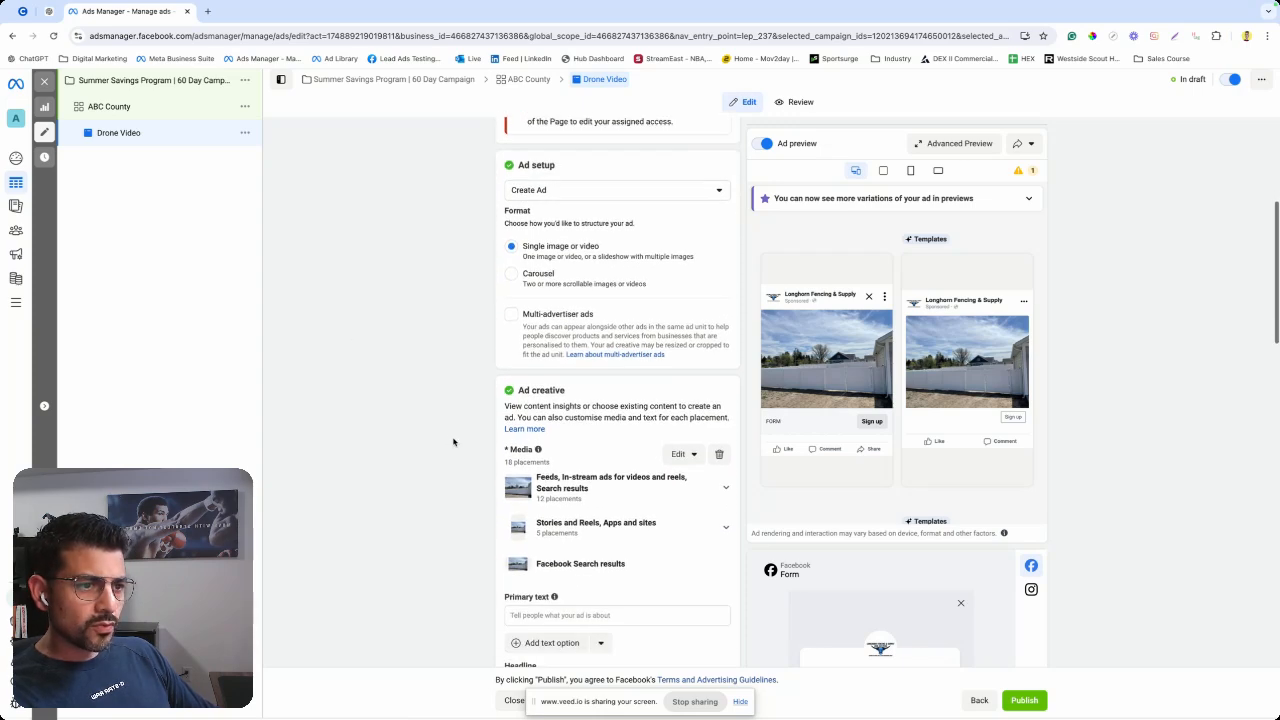
{"action": "scroll", "coordinate": [606, 203], "scroll_direction": "up", "scroll_amount": 2}
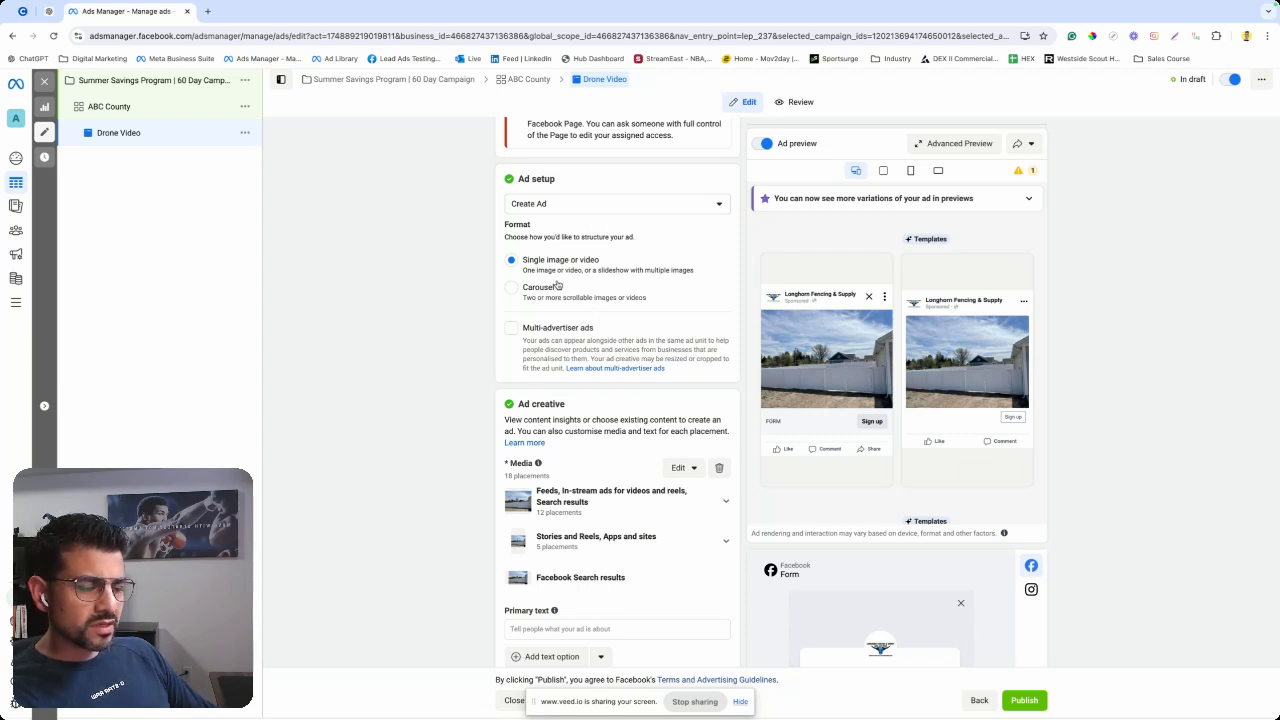
{"action": "scroll", "coordinate": [466, 412], "scroll_direction": "down", "scroll_amount": 7}
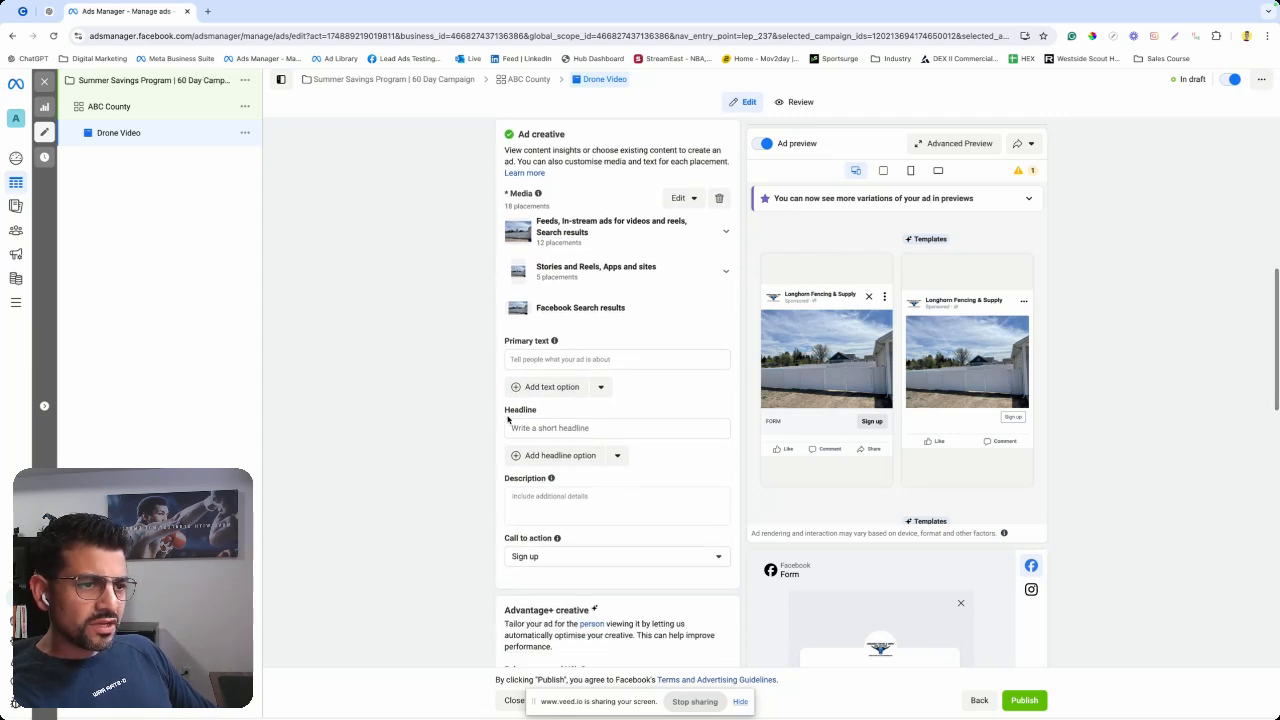
Examine the ad creative's primary text, headline and description fields without entering any text.
{"action": "left_click_drag", "start_coordinate": [515, 137], "coordinate": [578, 137]}
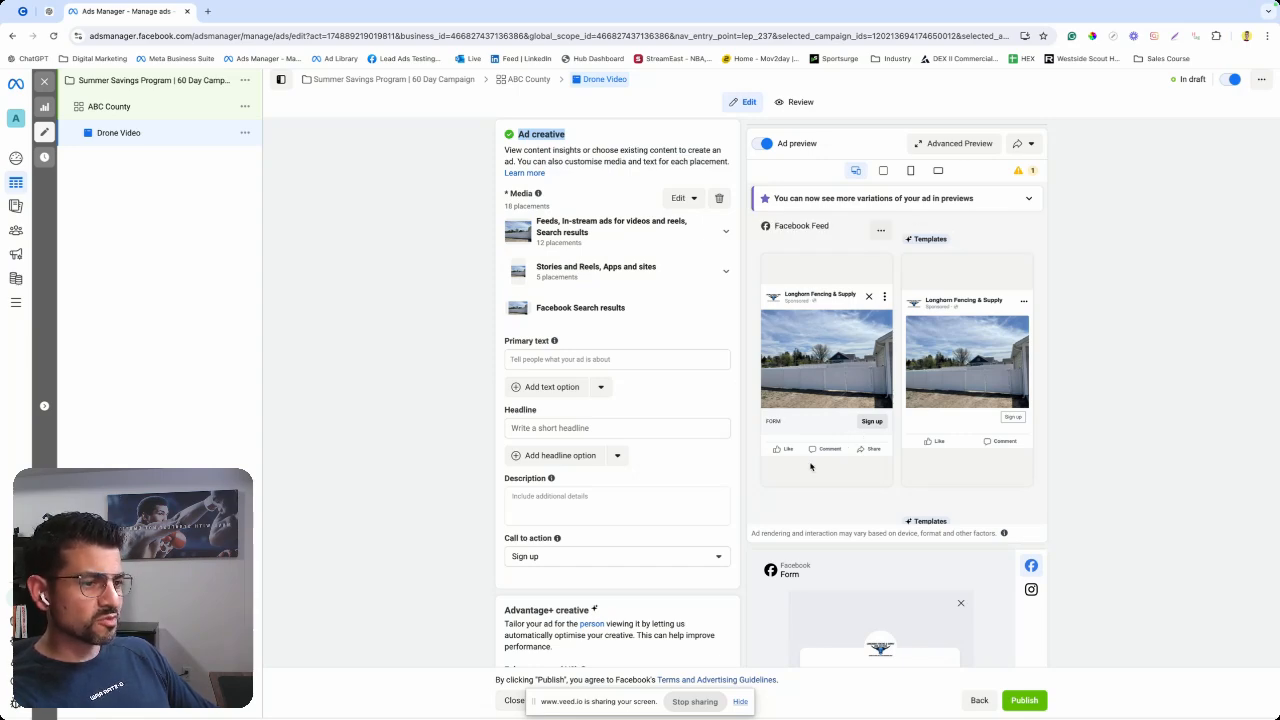
{"action": "left_click", "coordinate": [519, 362]}
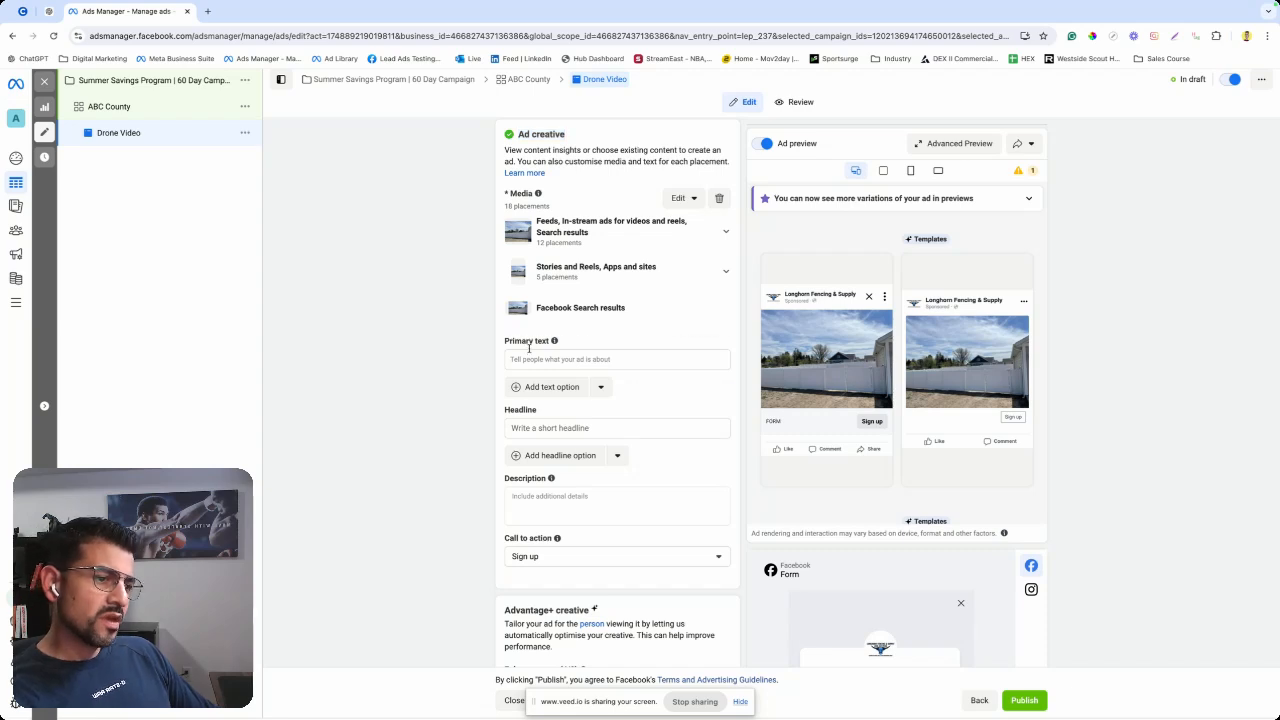
{"action": "left_click", "coordinate": [519, 426]}
{"action": "left_click", "coordinate": [516, 496]}
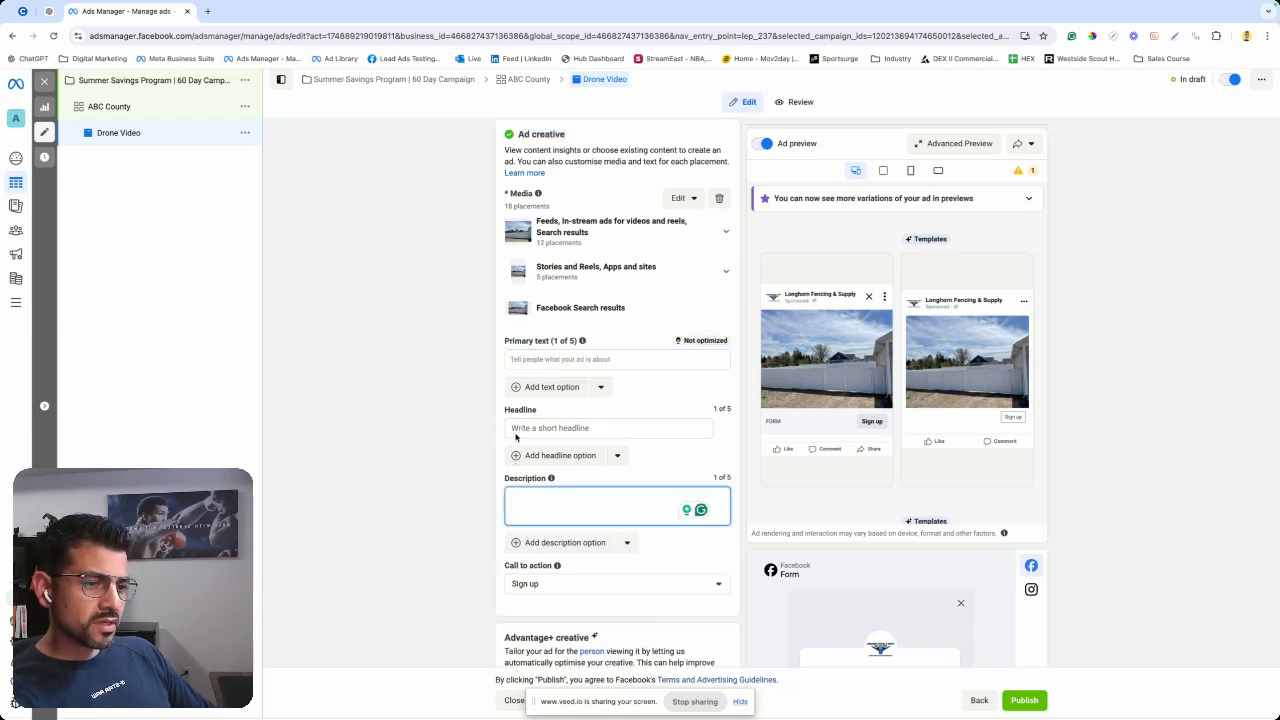
{"action": "left_click", "coordinate": [516, 430]}
{"action": "left_click", "coordinate": [538, 361]}
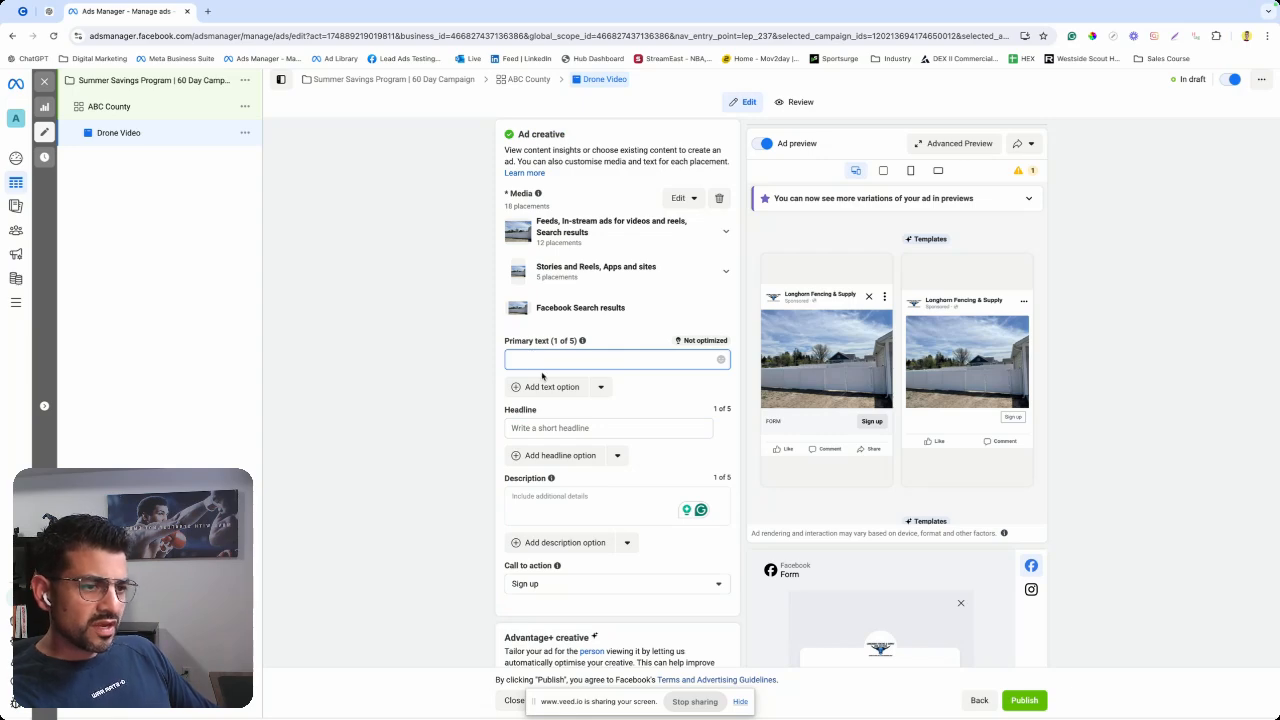
{"action": "left_click_drag", "start_coordinate": [498, 341], "coordinate": [548, 342]}
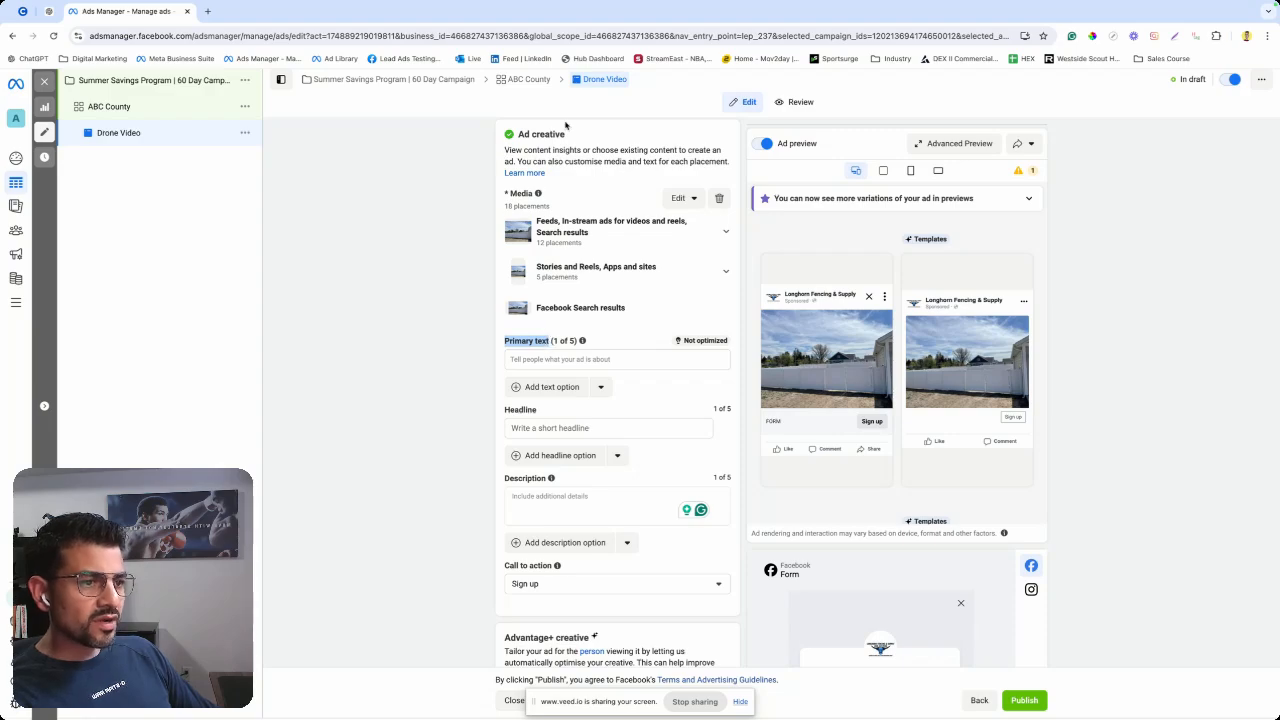
Copy the Vinyl Ad body text from the Ad Copy Examples page into the Drone Video ad's primary text.
{"action": "key", "text": "ctrl+Right"}
{"action": "scroll", "coordinate": [736, 612], "scroll_direction": "down", "scroll_amount": 2}
{"action": "scroll", "coordinate": [736, 615], "scroll_direction": "up", "scroll_amount": 1}
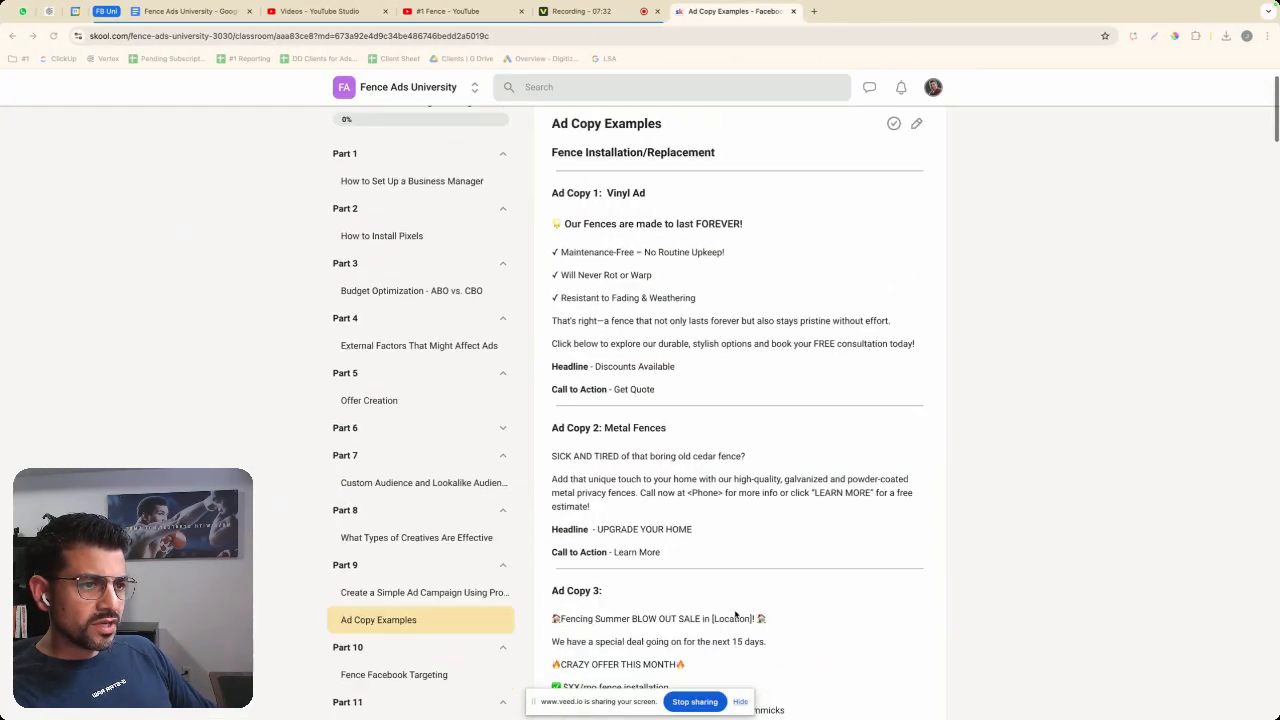
{"action": "scroll", "coordinate": [736, 615], "scroll_direction": "up", "scroll_amount": 1}
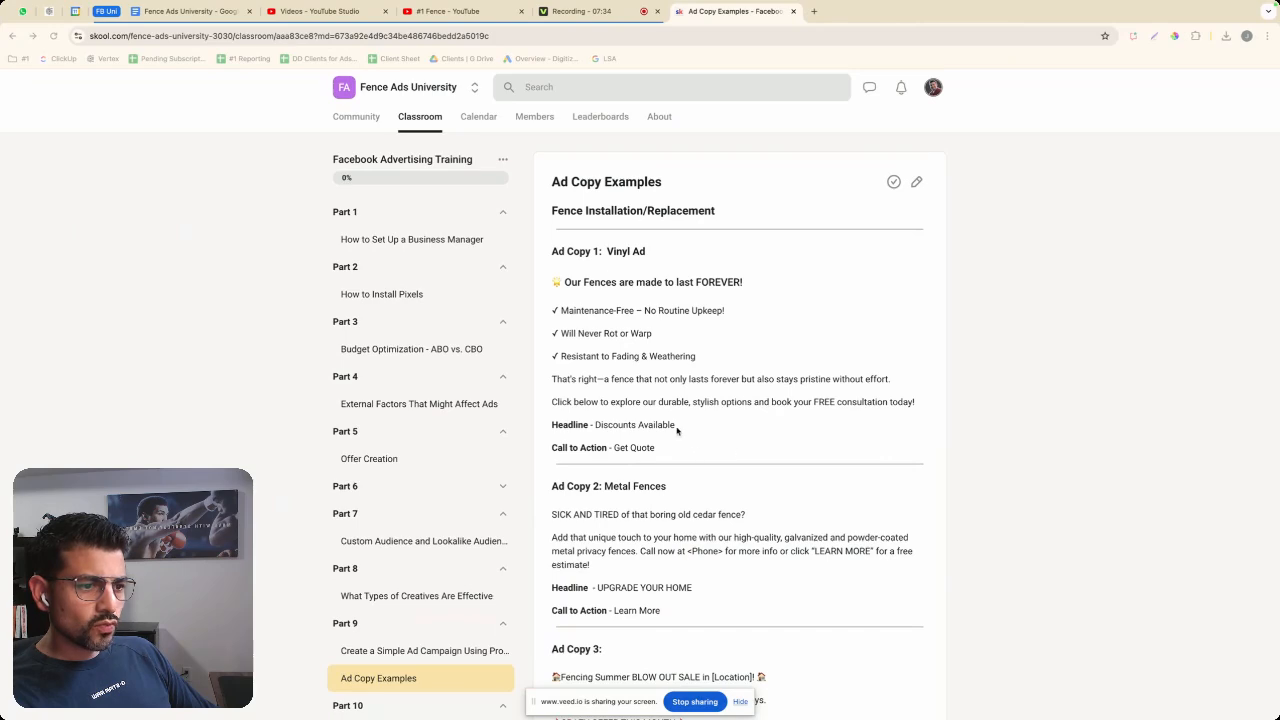
{"action": "left_click", "coordinate": [556, 282]}
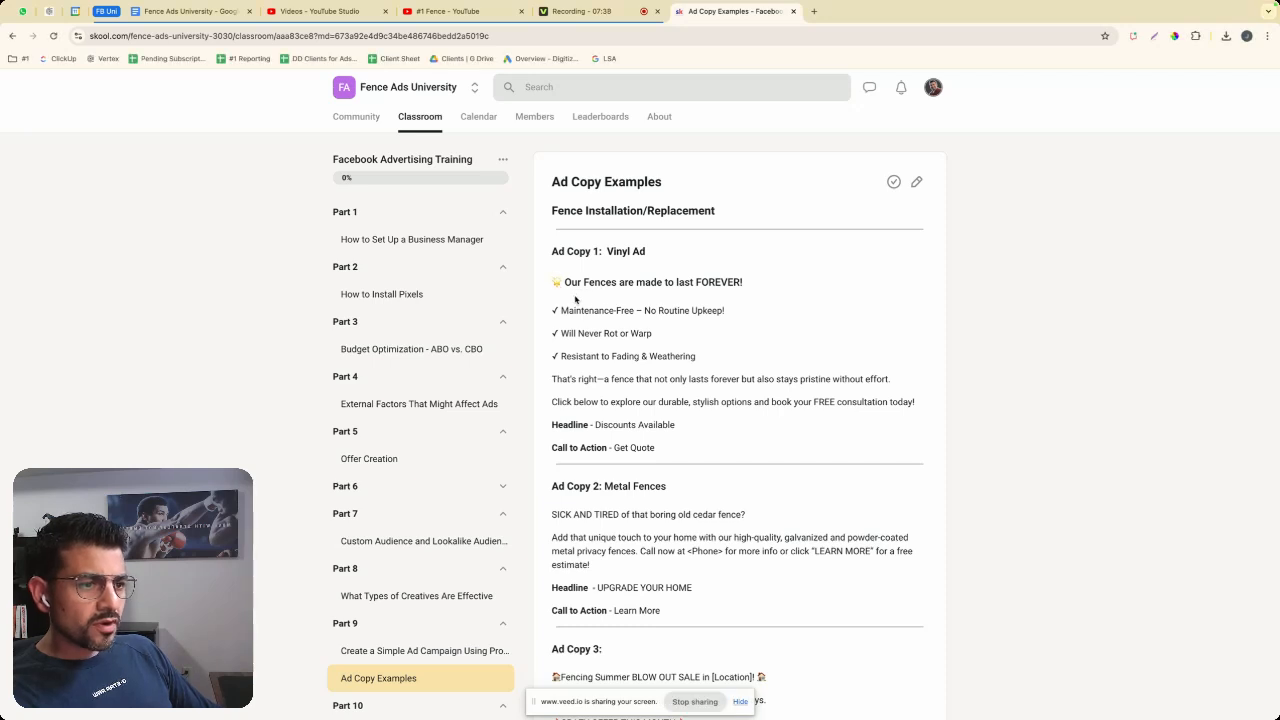
{"action": "left_click_drag", "start_coordinate": [550, 283], "coordinate": [917, 406]}
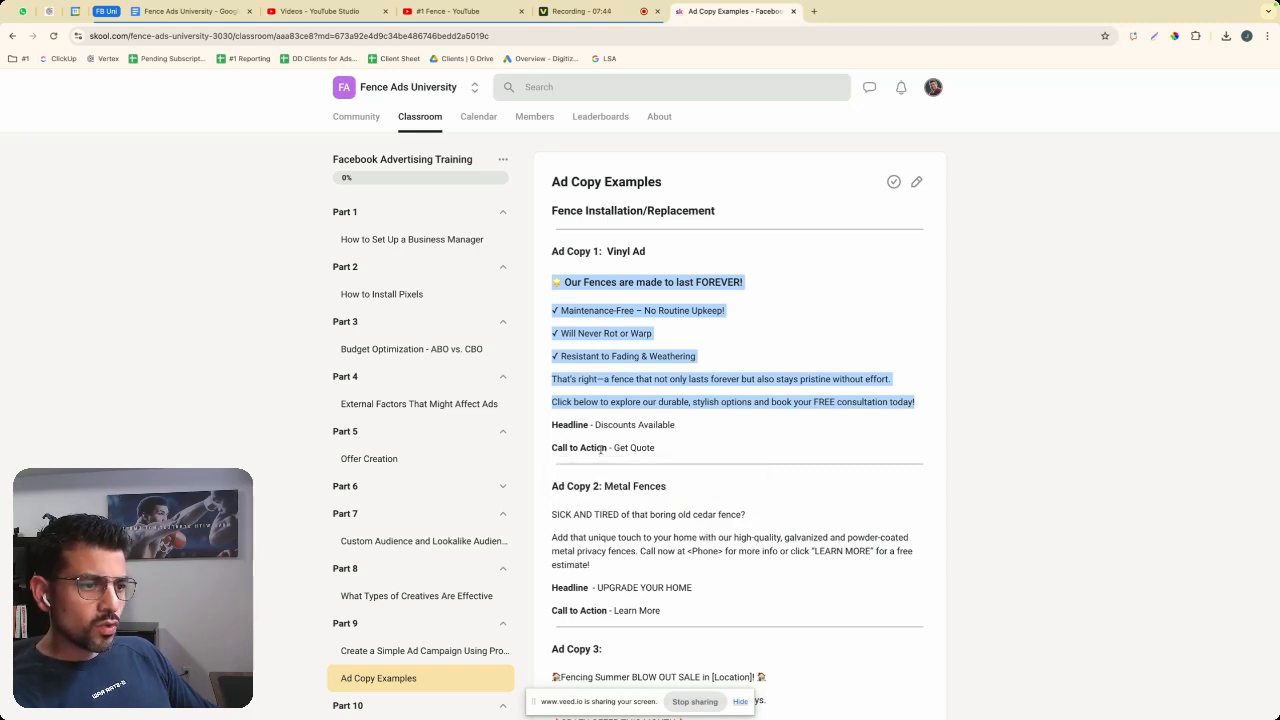
{"action": "key", "text": "ctrl+Left"}
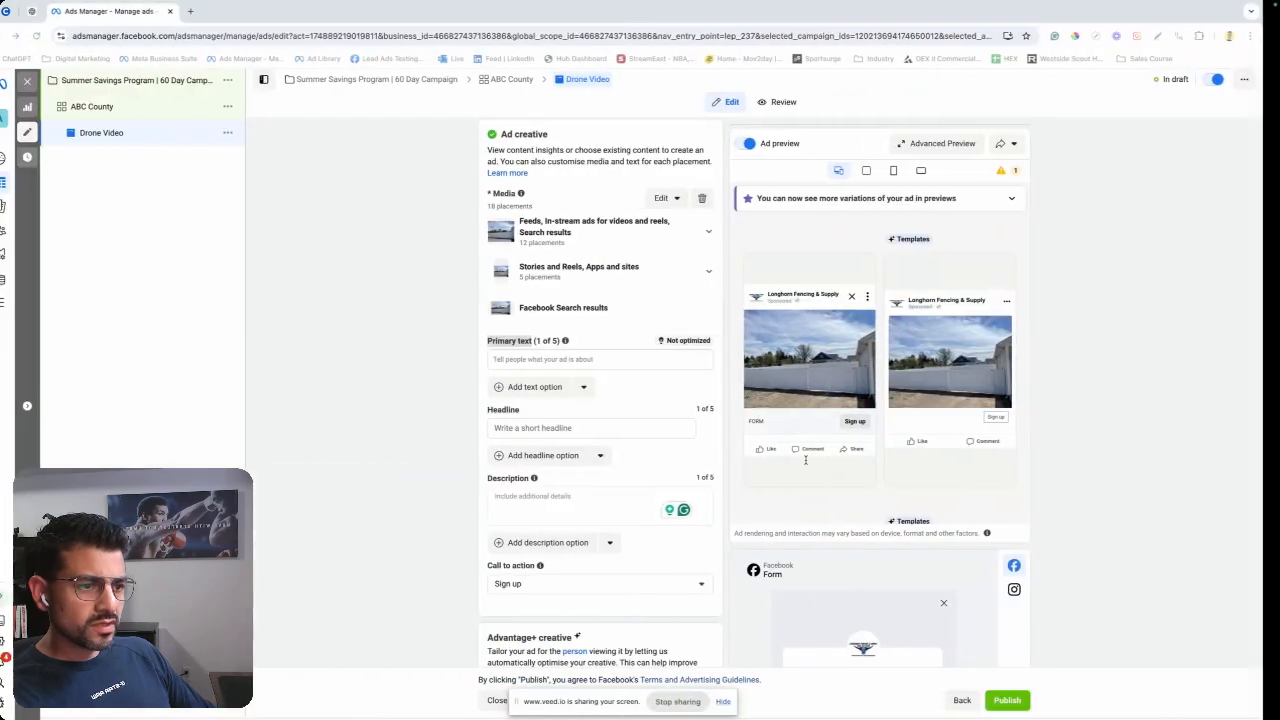
{"action": "left_click", "coordinate": [601, 362]}
{"action": "type", "text": "🌟 Our Fences are made to last FOREVER!  ✓ Maintenance-Free – No Routine Upkeep!  ✓ Will Never Rot or Warp  ✓ Resistant to Fading & Weathering  That's right—a fence that not only lasts forever but also stays pristine without effort.  Click below to explore our durable, stylish options and book your FREE consultation today!"}
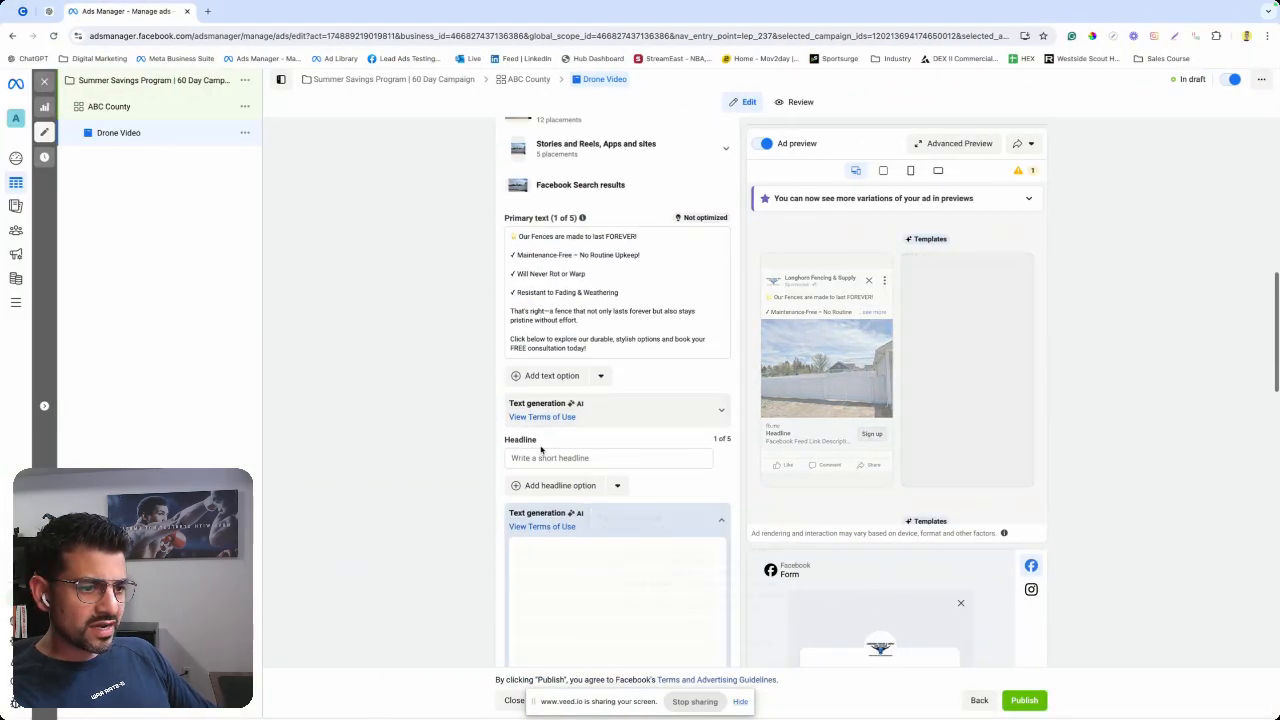
Copy the headline "Discounts Available" from the Vinyl Ad example into the ad's headline and collapse the generated headline suggestions.
{"action": "key", "text": "ctrl+Right"}
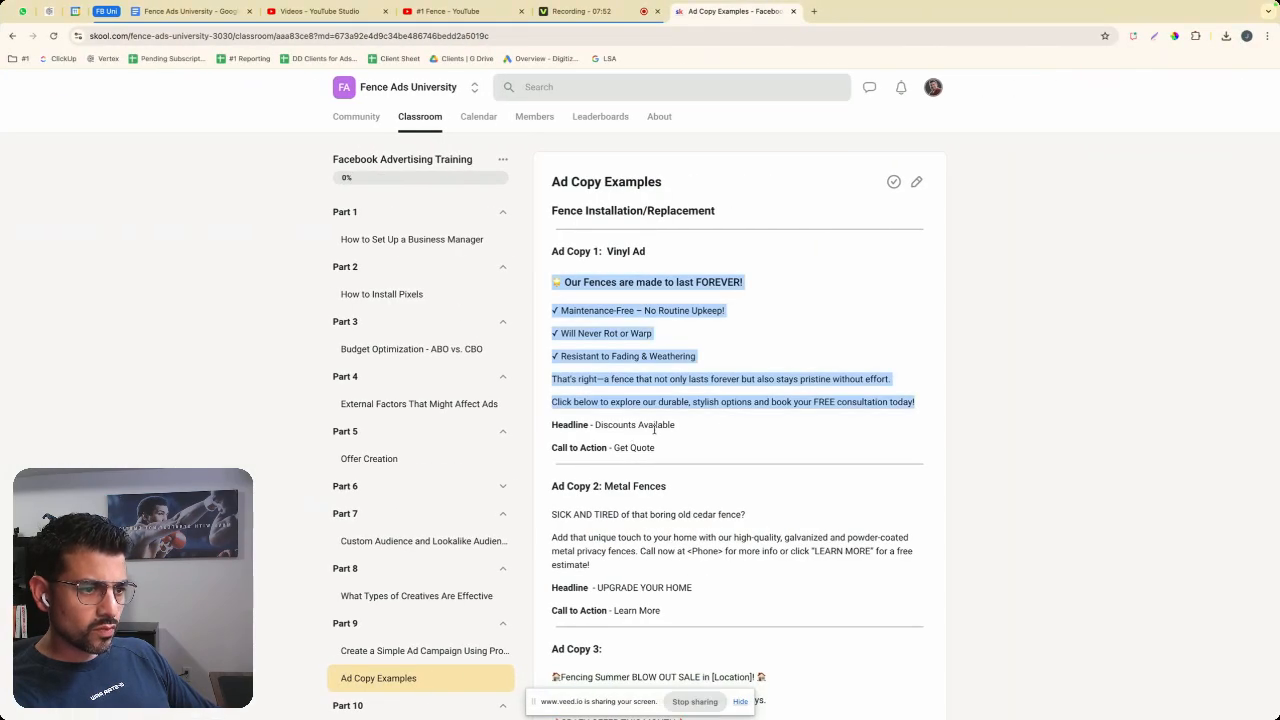
{"action": "left_click_drag", "start_coordinate": [676, 424], "coordinate": [608, 424]}
{"action": "key", "text": "super+c"}
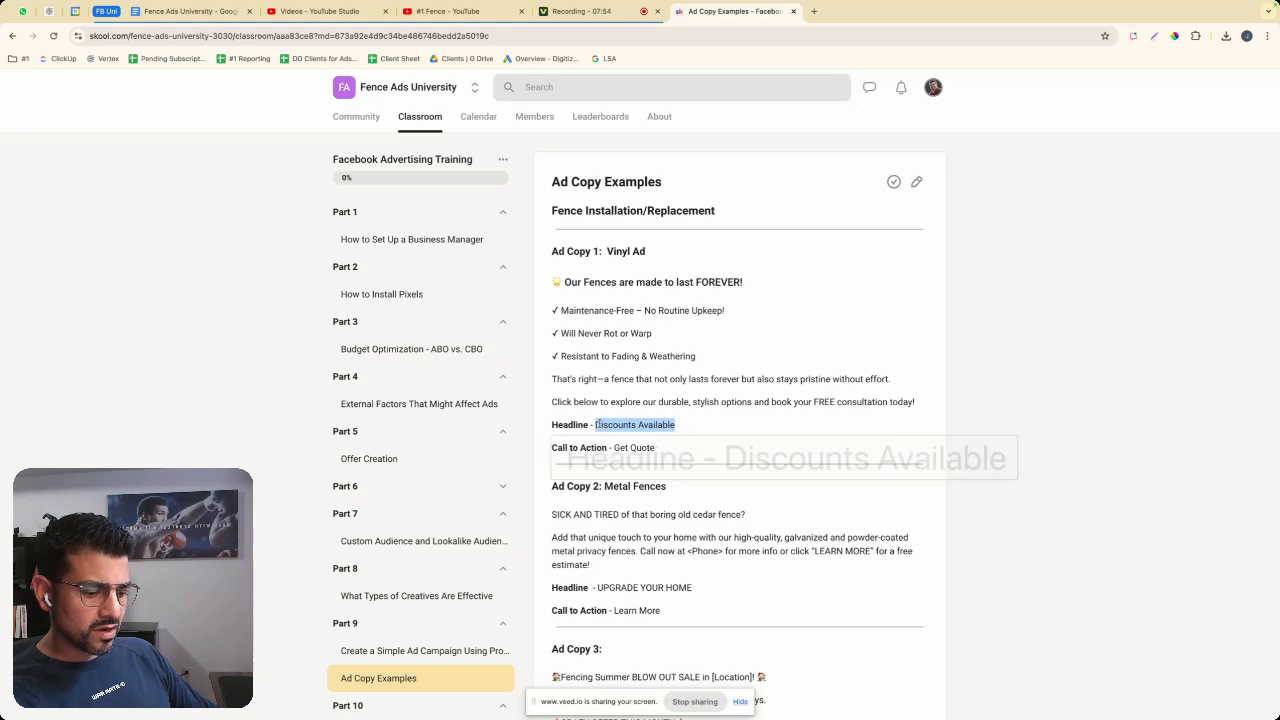
{"action": "key", "text": "ctrl+Left"}
{"action": "left_click", "coordinate": [594, 457]}
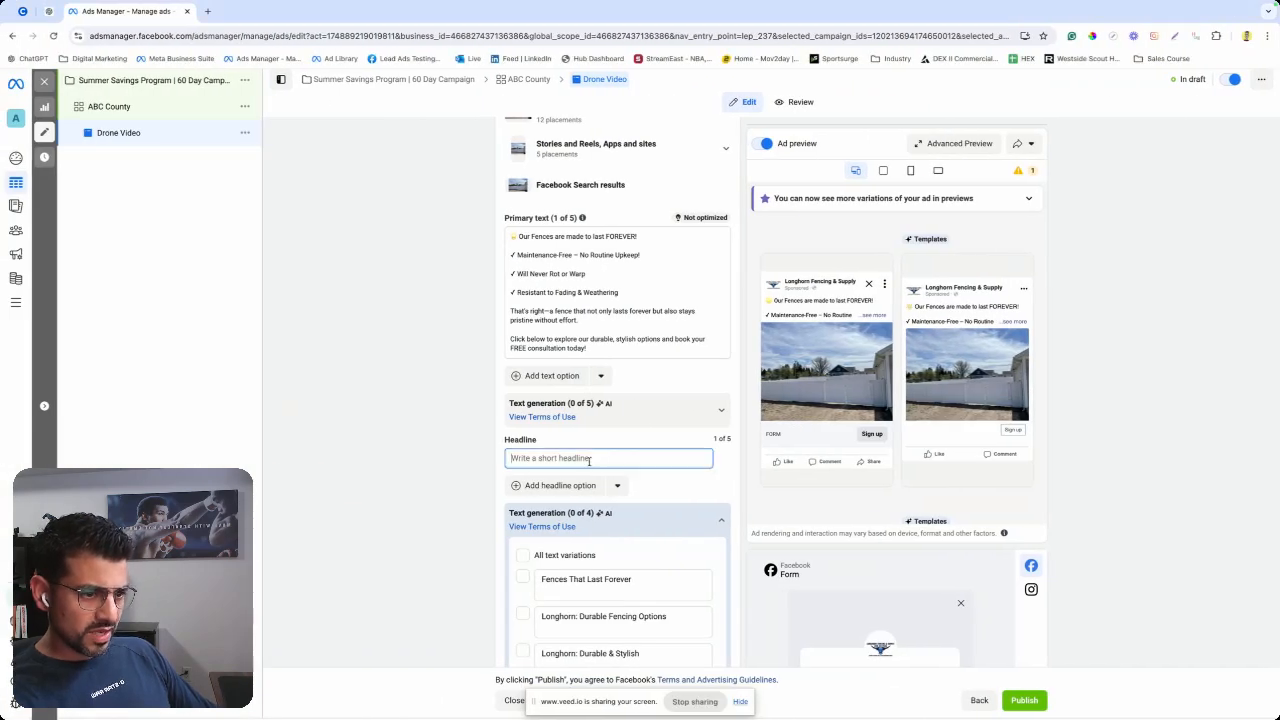
{"action": "key", "text": "super+v"}
{"action": "left_click", "coordinate": [723, 521]}
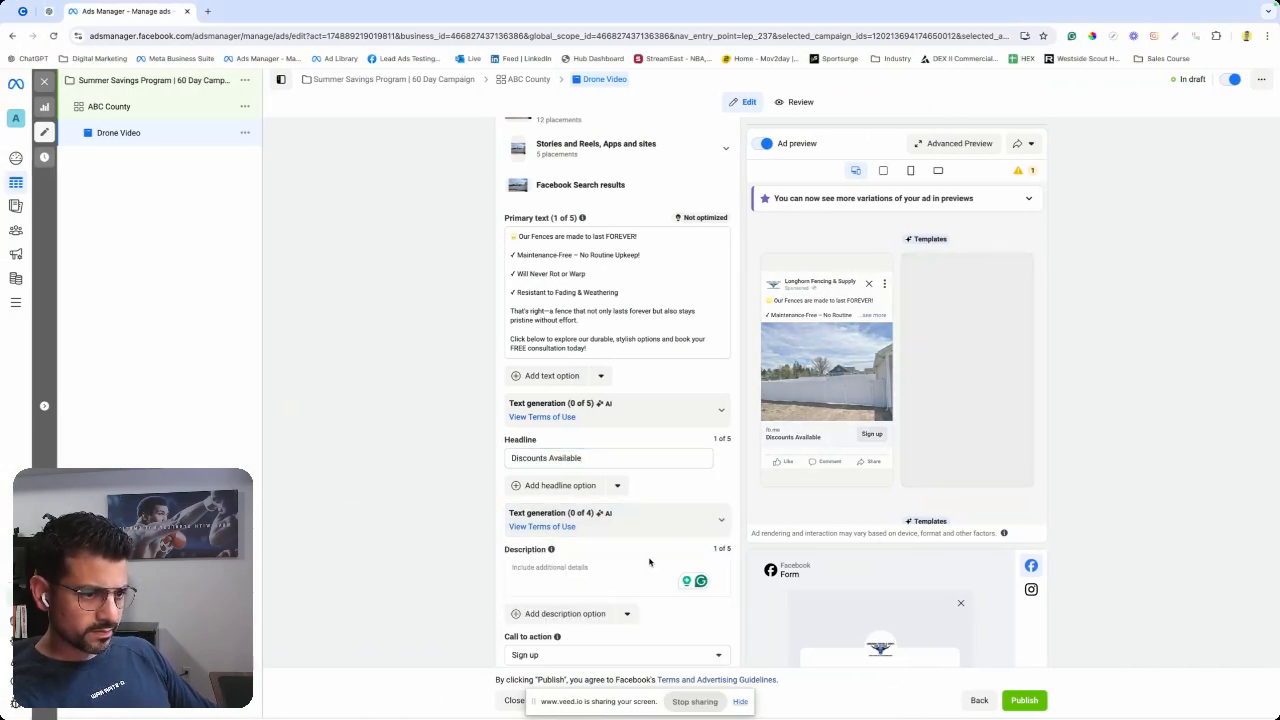
Check the call to action in the Vinyl Ad example and set the ad's call to action to "Get quote".
{"action": "scroll", "coordinate": [600, 450], "scroll_direction": "down", "scroll_amount": 3}
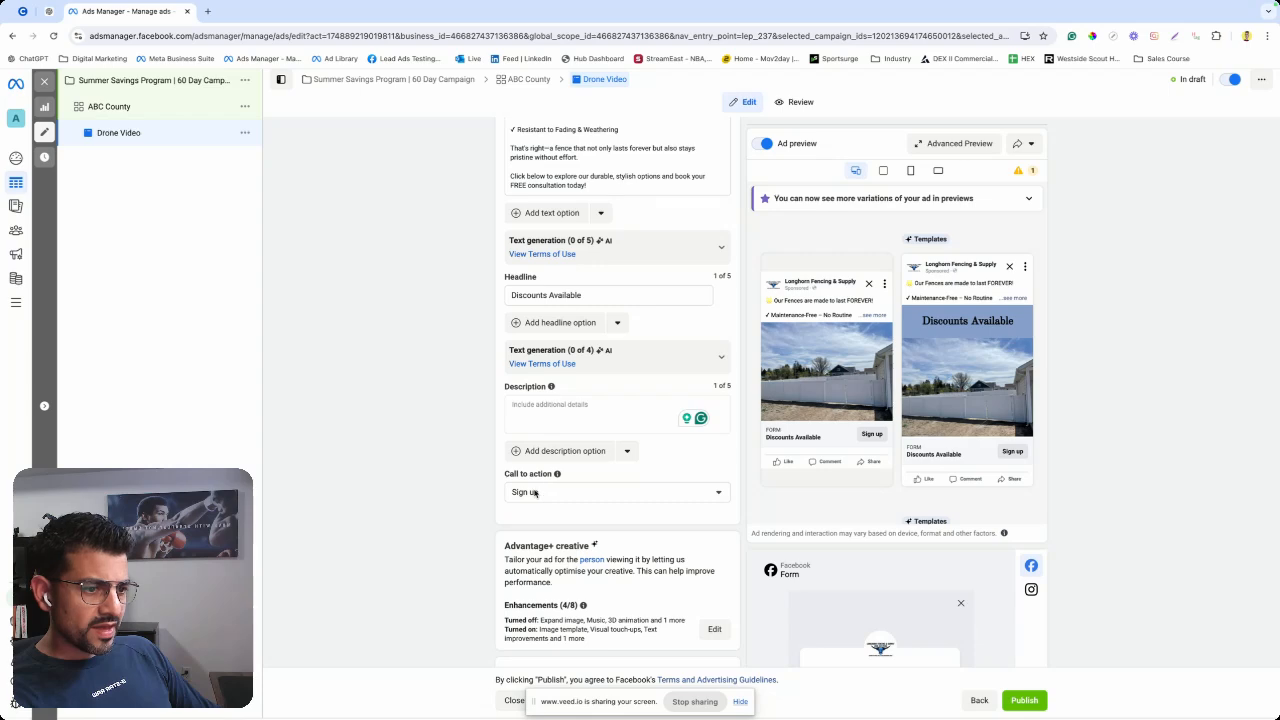
{"action": "left_click_drag", "start_coordinate": [507, 478], "coordinate": [559, 475]}
{"action": "key", "text": "ctrl+Right"}
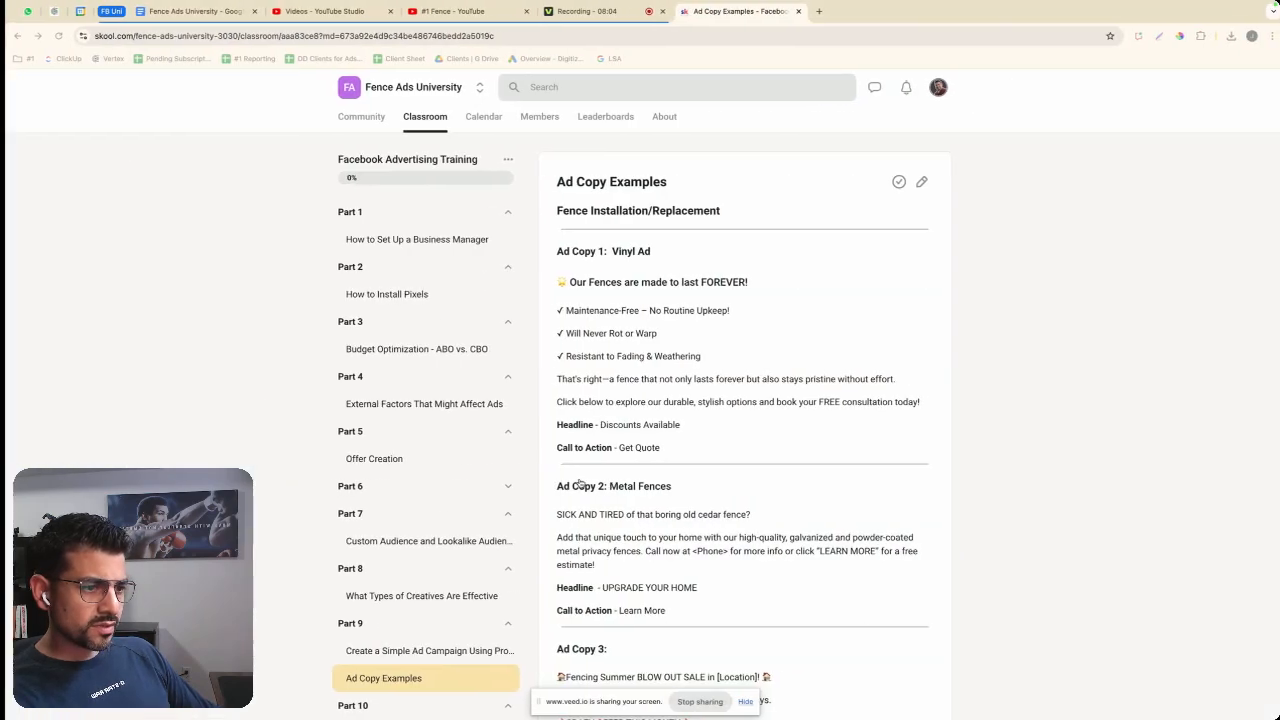
{"action": "left_click_drag", "start_coordinate": [655, 447], "coordinate": [620, 447]}
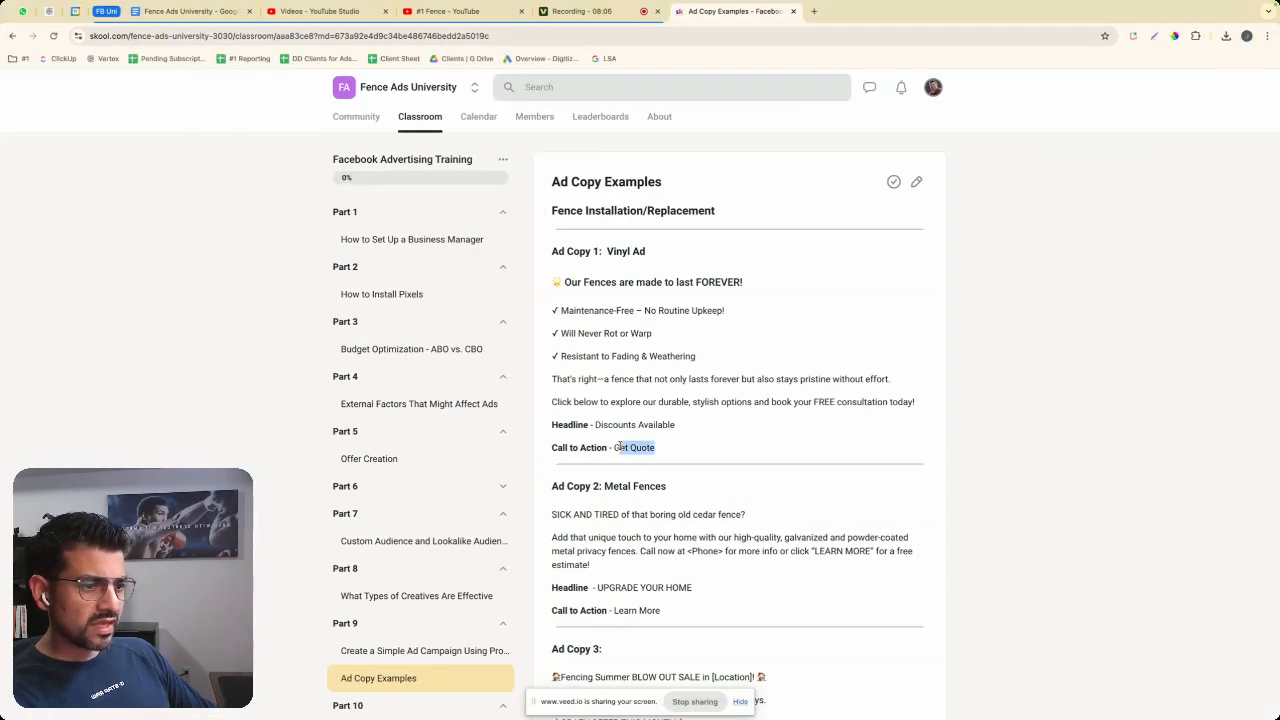
{"action": "key", "text": "ctrl+Left"}
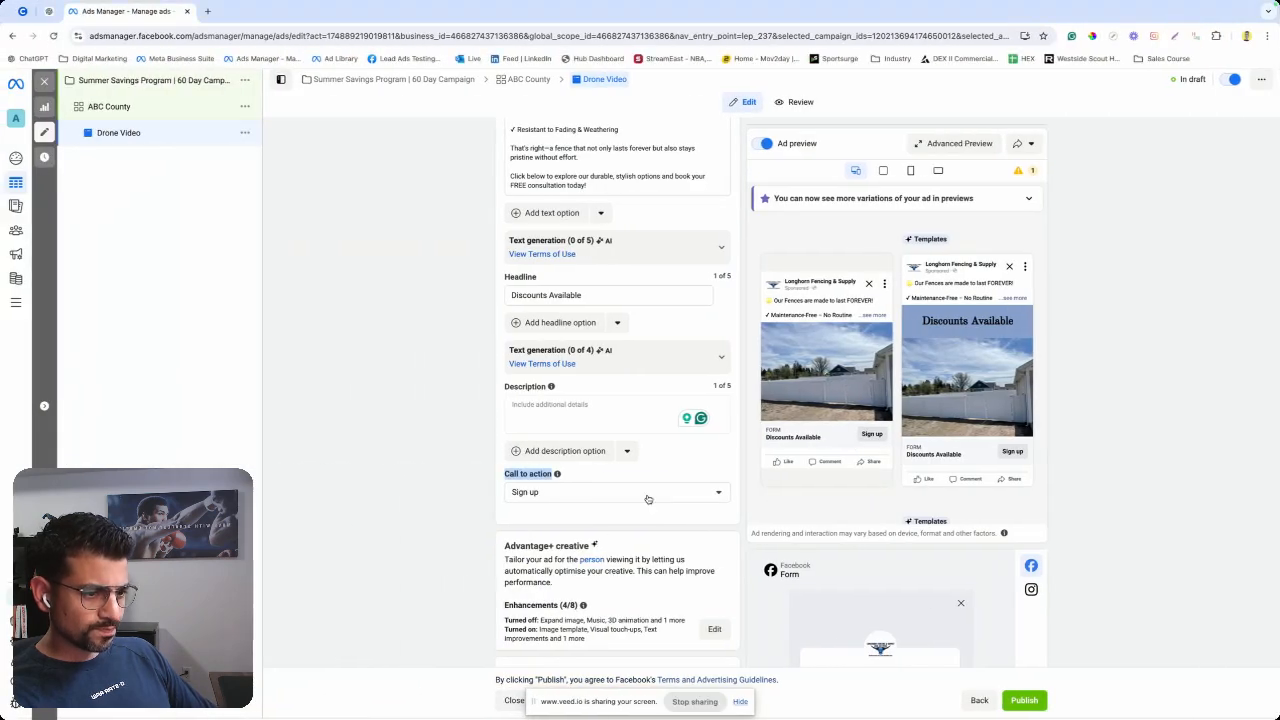
{"action": "left_click", "coordinate": [724, 492]}
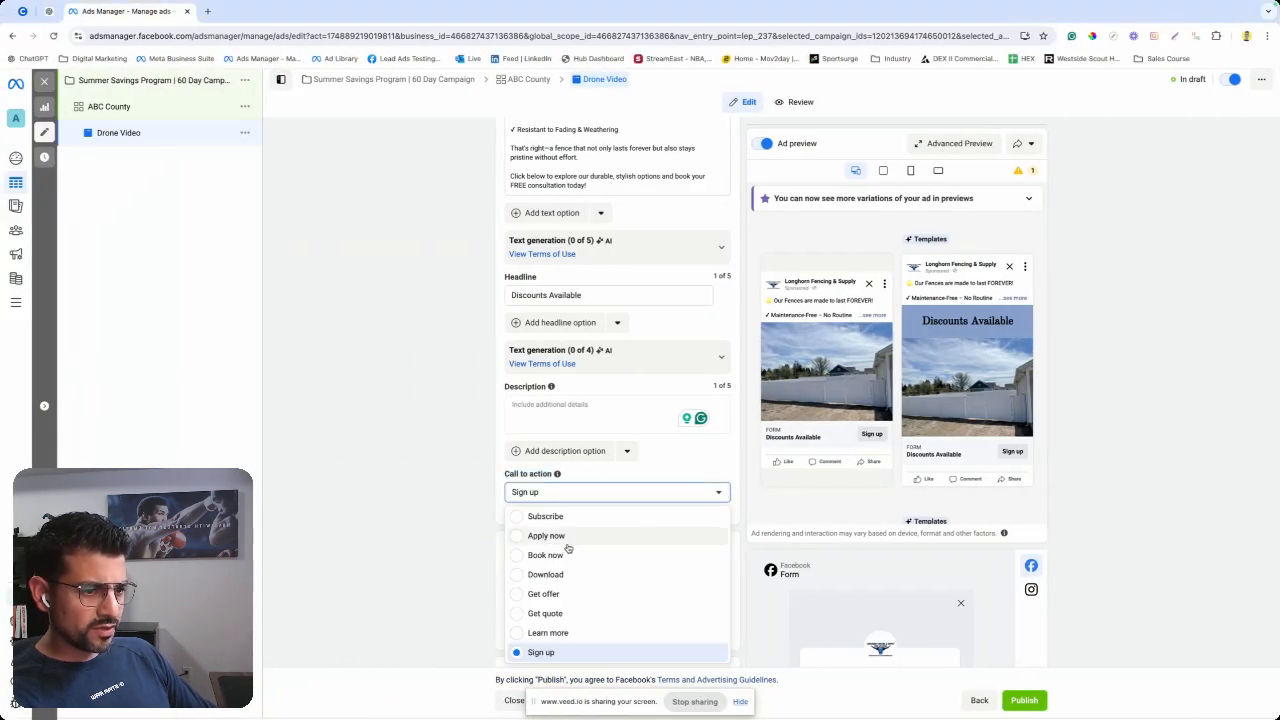
{"action": "left_click", "coordinate": [545, 613]}
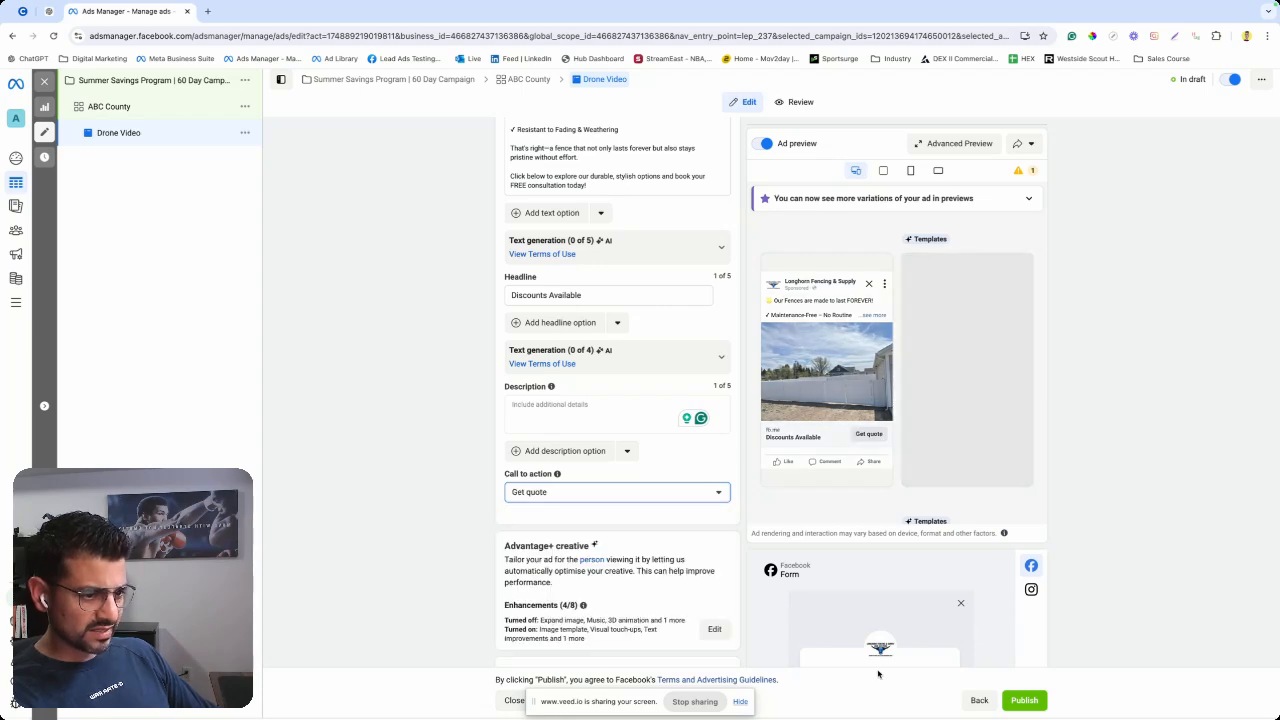
Review the ad's destination form, lead delivery and tracking settings, and publish the campaign with its ad set and ad.
{"action": "scroll", "coordinate": [540, 443], "scroll_direction": "down", "scroll_amount": 5}
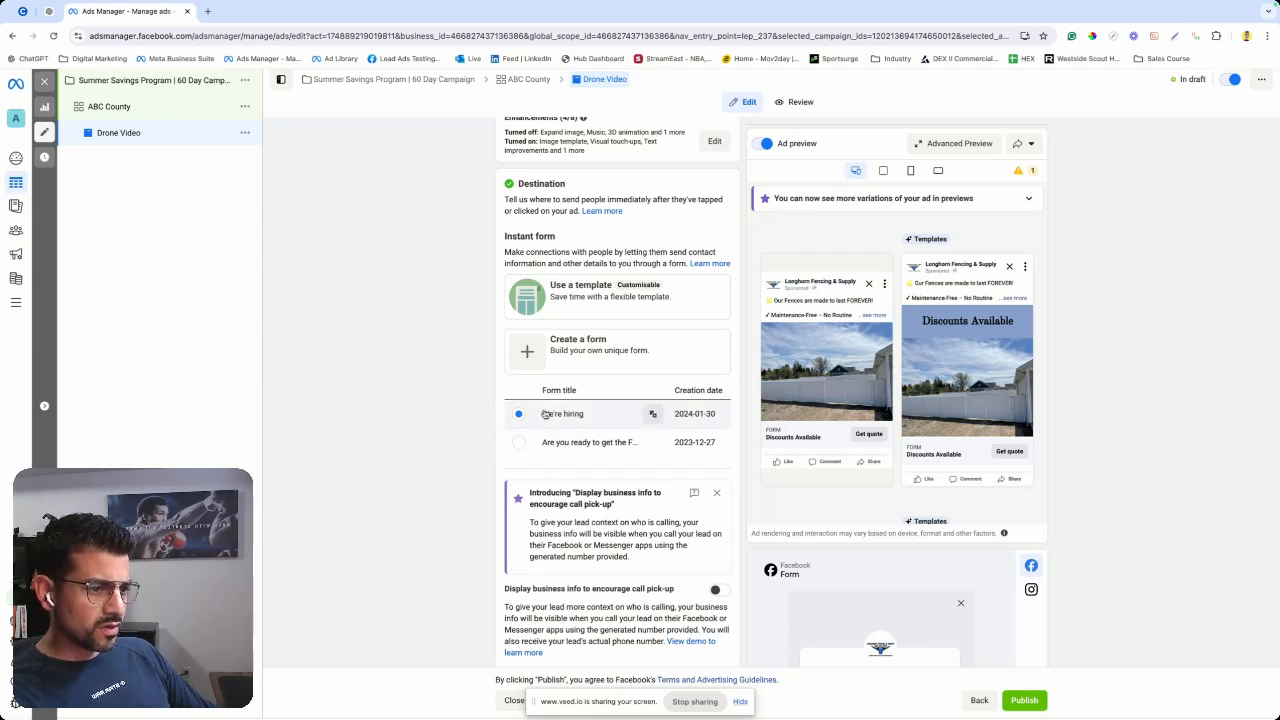
{"action": "scroll", "coordinate": [480, 414], "scroll_direction": "down", "scroll_amount": 5}
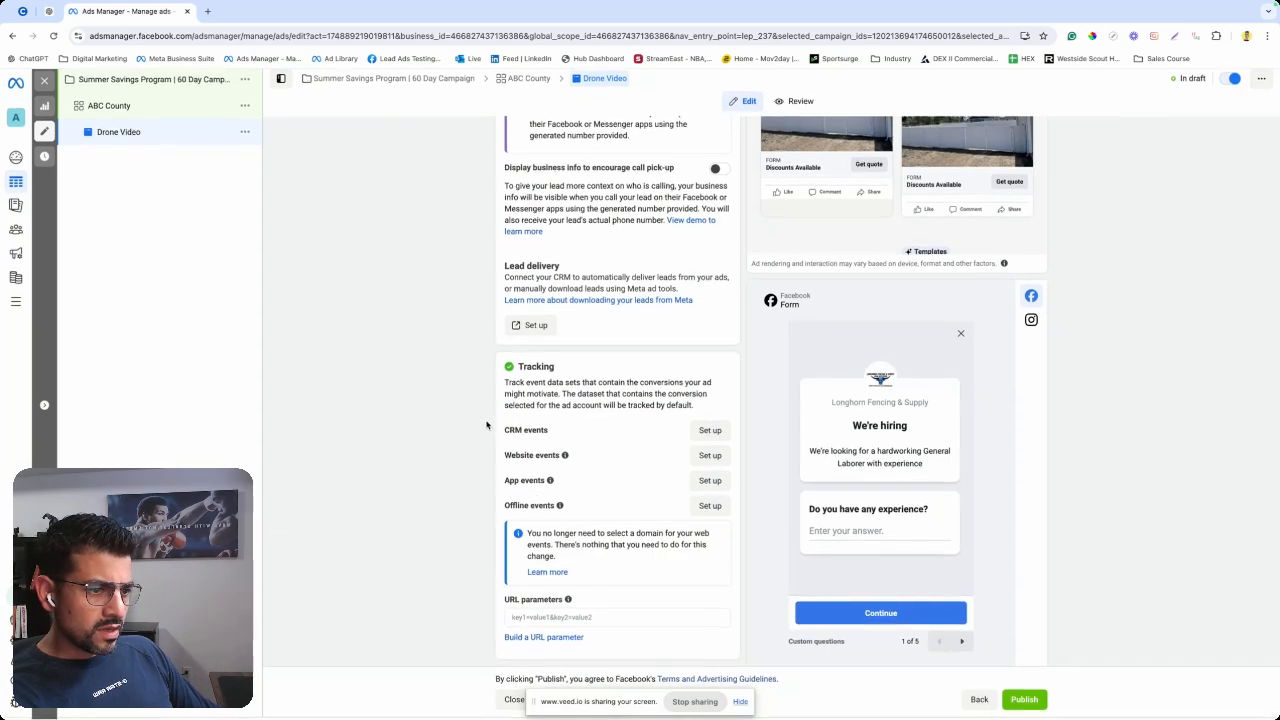
{"action": "left_click", "coordinate": [1033, 699]}
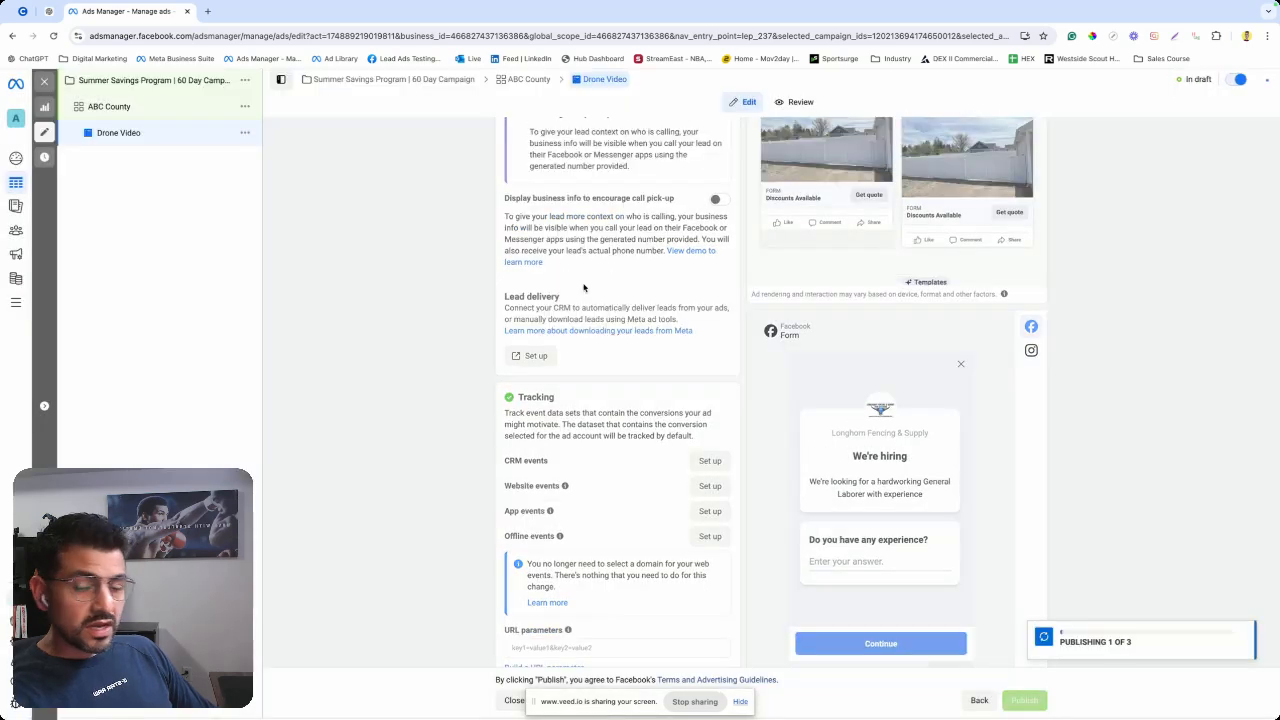
{"action": "mouse_move", "coordinate": [18, 680]}
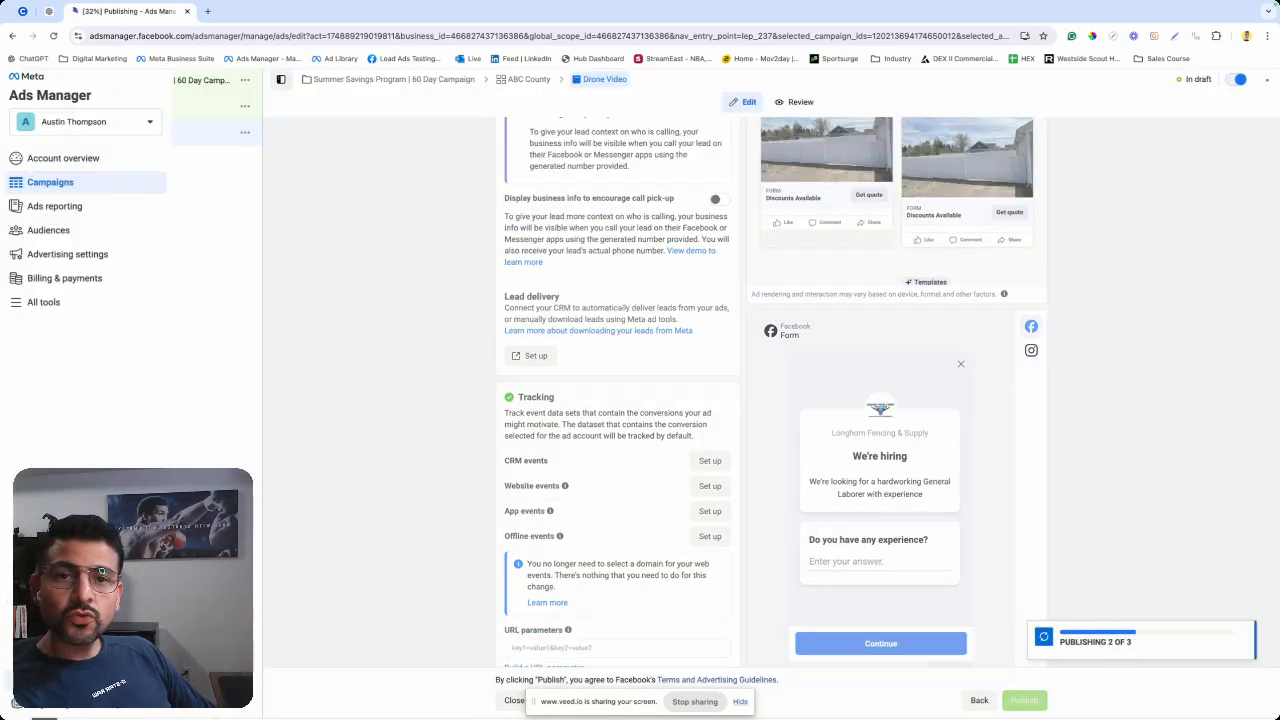